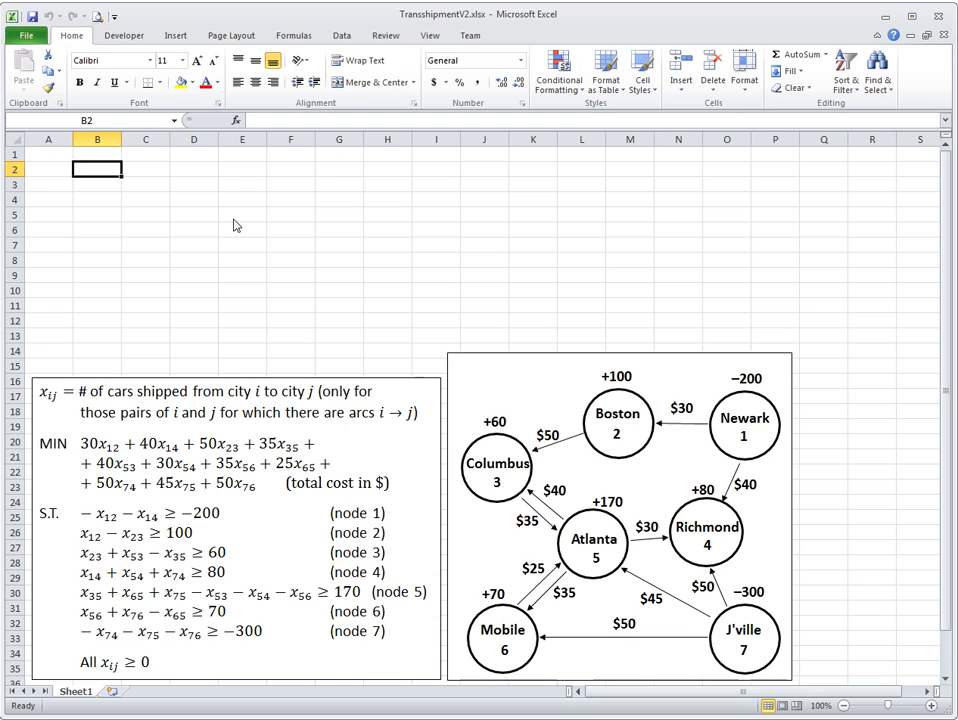
Enter the headers Flow, From and To in B2:D2
{"action": "type", "text": "Flow"}
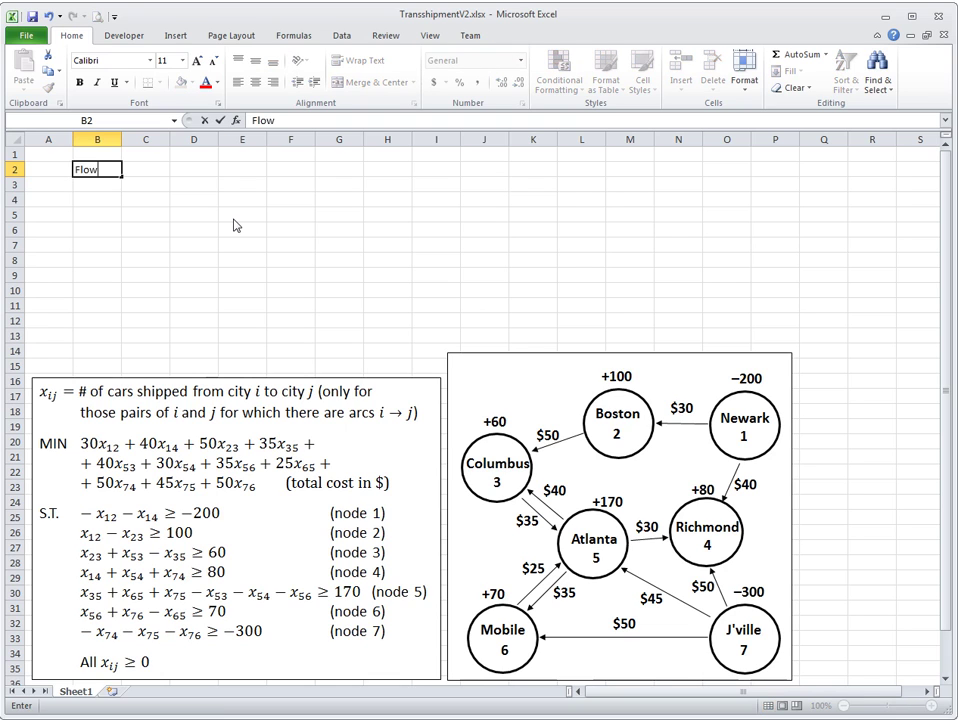
{"action": "key", "text": "Return"}
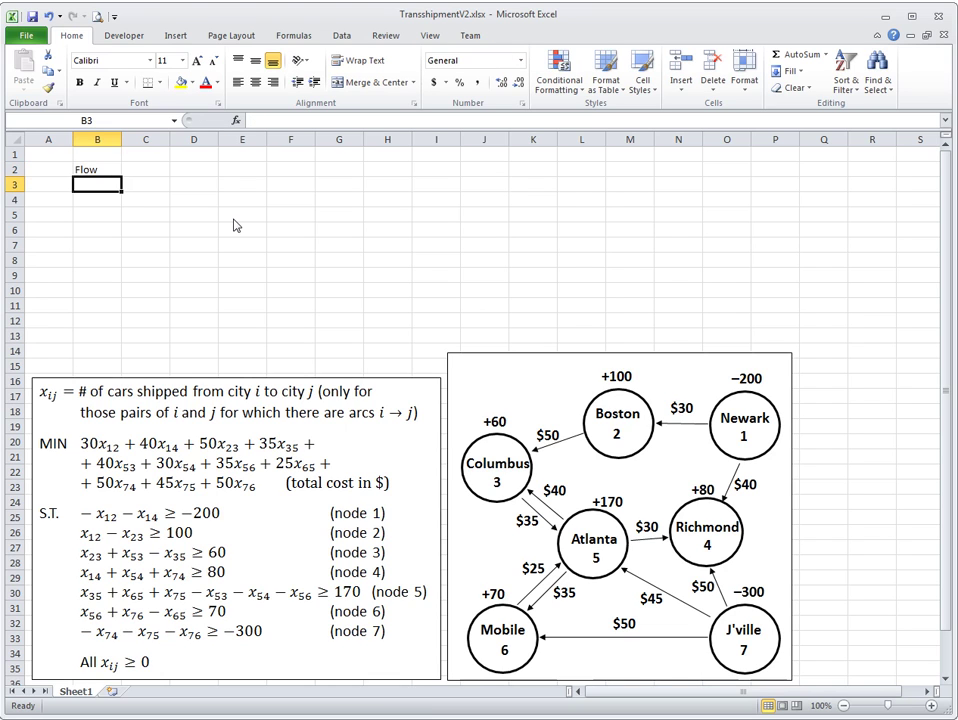
{"action": "key", "text": "Up"}
{"action": "key", "text": "Right"}
{"action": "type", "text": "From"}
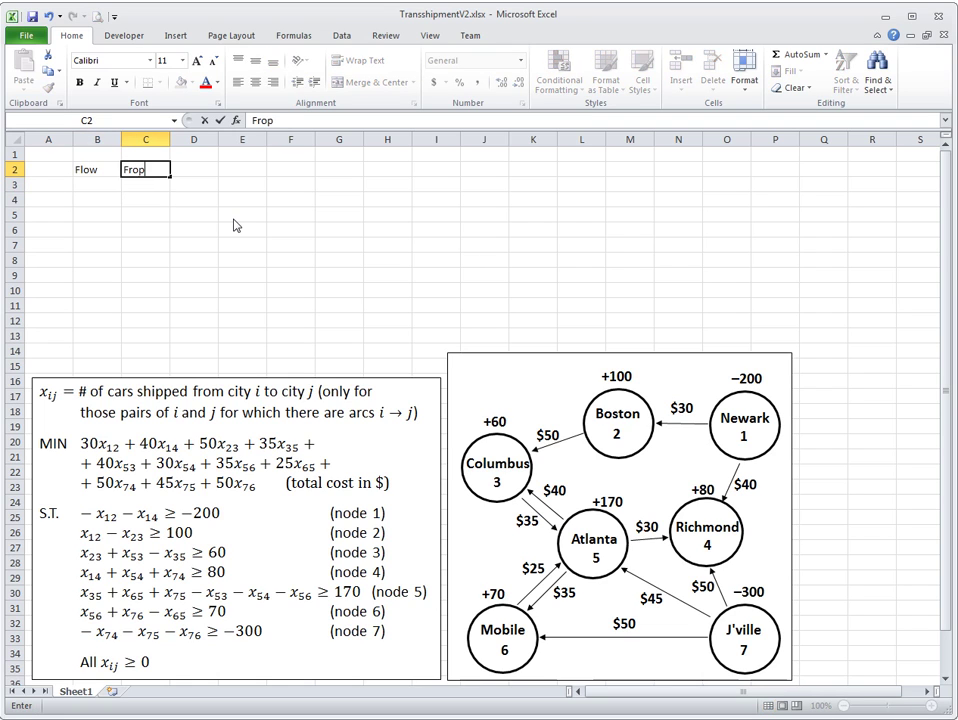
{"action": "key", "text": "Tab"}
{"action": "type", "text": "To"}
{"action": "key", "text": "Return"}
Shade the flow cells B3:B13 yellow
{"action": "key", "text": "Left"}
{"action": "key", "text": "Left"}
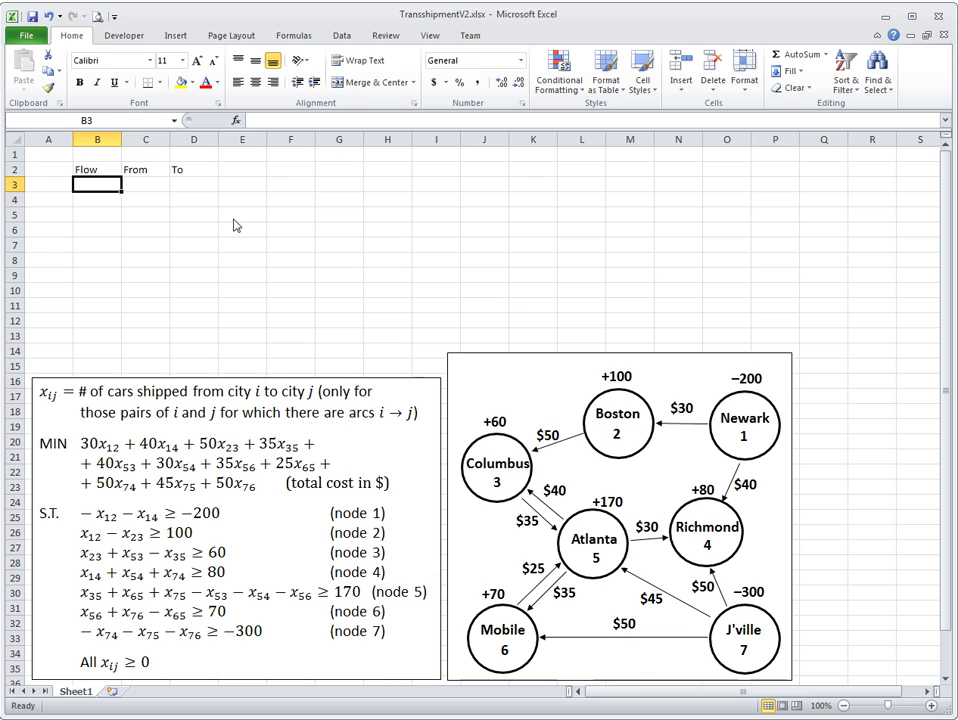
{"action": "key", "text": "shift+Down"}
{"action": "key", "text": "shift+Down"}
{"action": "key", "text": "shift+Down"}
{"action": "key", "text": "shift+Down"}
{"action": "key", "text": "shift+Down"}
{"action": "key", "text": "shift+Down"}
{"action": "key", "text": "shift+Down"}
{"action": "key", "text": "shift+Down"}
{"action": "key", "text": "shift+Down"}
{"action": "key", "text": "shift+Down"}
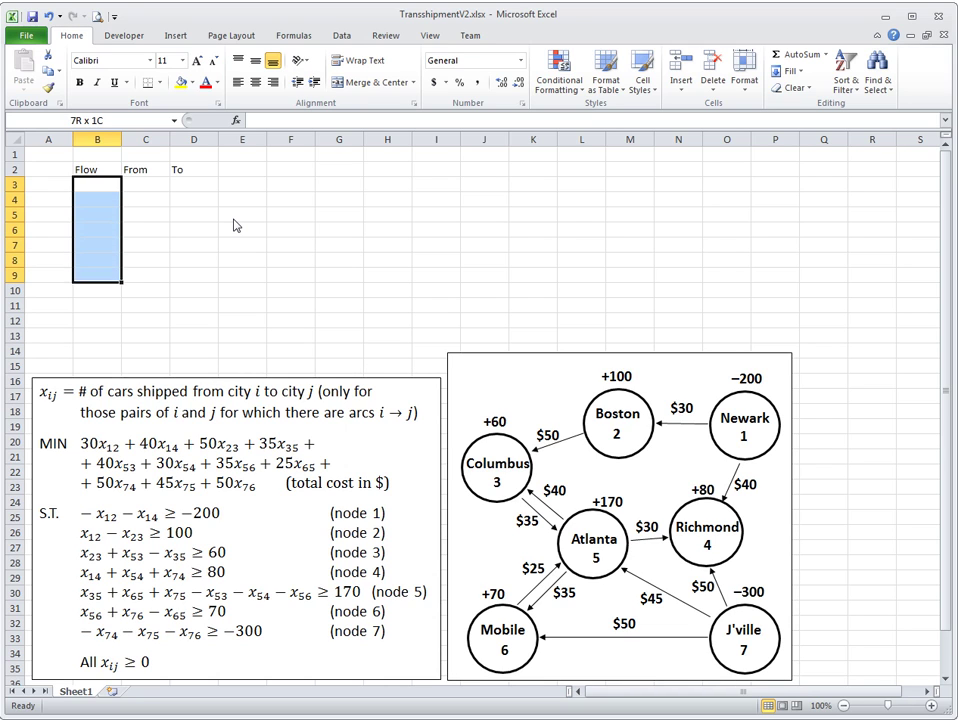
{"action": "key", "text": "alt+h"}
{"action": "key", "text": "h"}
{"action": "key", "text": "Return"}
{"action": "key", "text": "Right"}
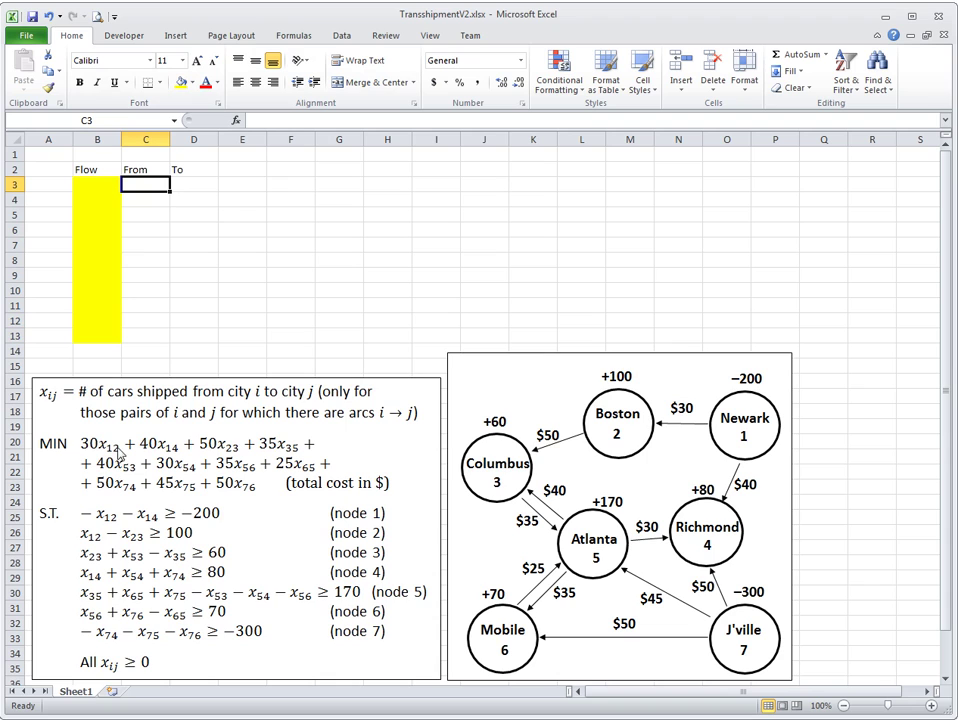
Enter the first arcs 1→2, 1→4 and 2→3 in the From and To columns
{"action": "type", "text": "1"}
{"action": "key", "text": "Tab"}
{"action": "type", "text": "2"}
{"action": "key", "text": "Return"}
{"action": "type", "text": "1"}
{"action": "key", "text": "Tab"}
{"action": "type", "text": "4"}
{"action": "key", "text": "Return"}
{"action": "key", "text": "Left"}
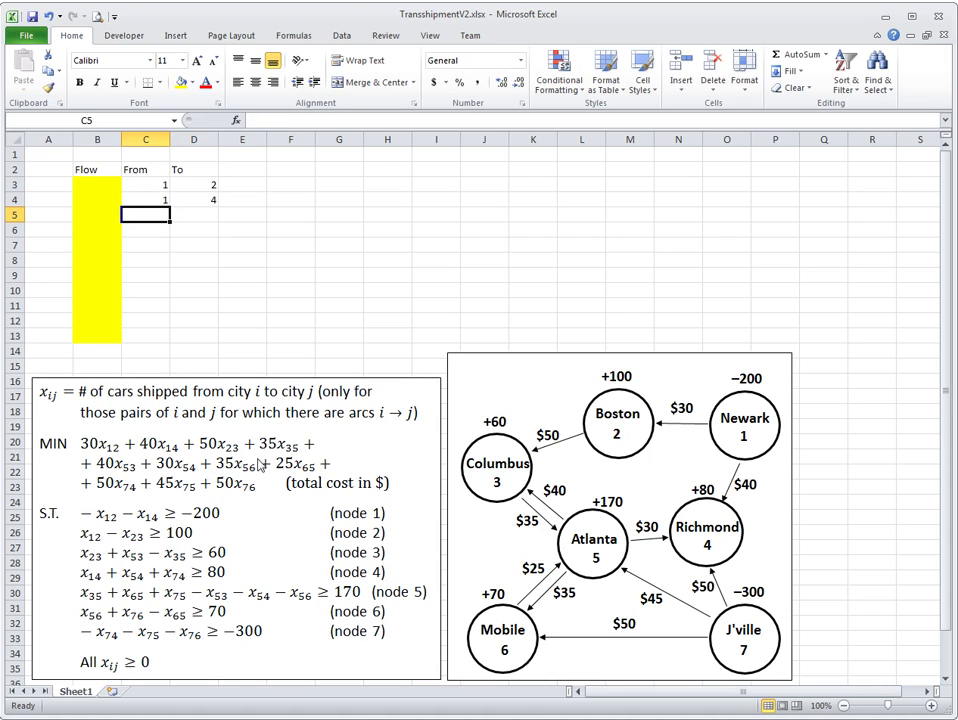
{"action": "type", "text": "2"}
{"action": "key", "text": "Tab"}
{"action": "type", "text": "3"}
{"action": "key", "text": "Return"}
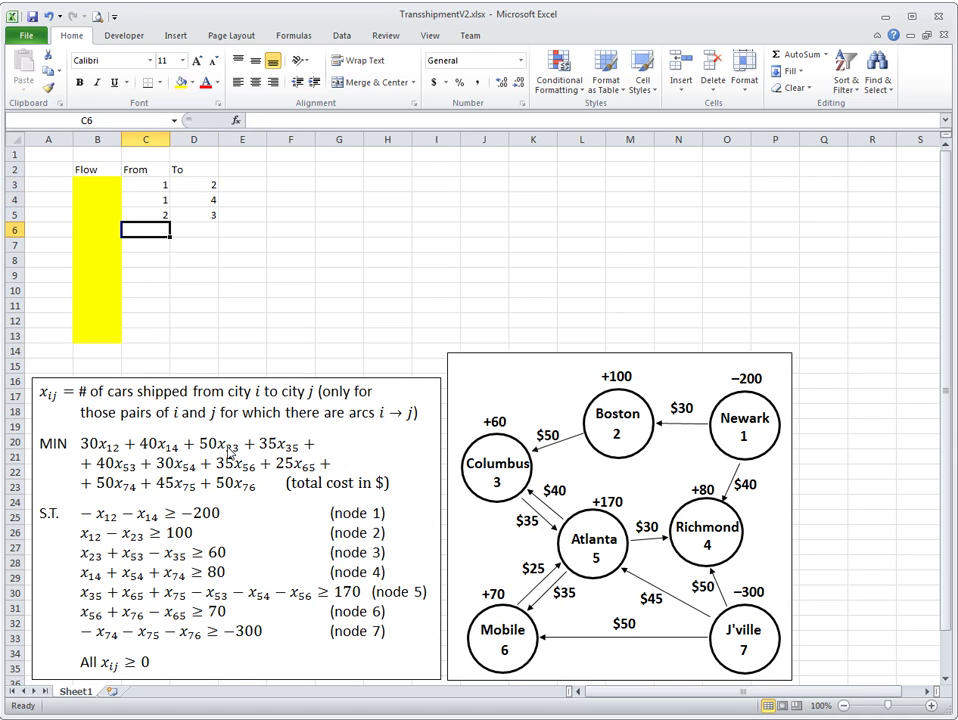
Enter the arcs 3→5, 5→3 and 5→4 in the From and To columns
{"action": "type", "text": "3"}
{"action": "key", "text": "Tab"}
{"action": "type", "text": "5"}
{"action": "key", "text": "Return"}
{"action": "key", "text": "Left"}
{"action": "type", "text": "5"}
{"action": "key", "text": "Tab"}
{"action": "type", "text": "3"}
{"action": "key", "text": "Return"}
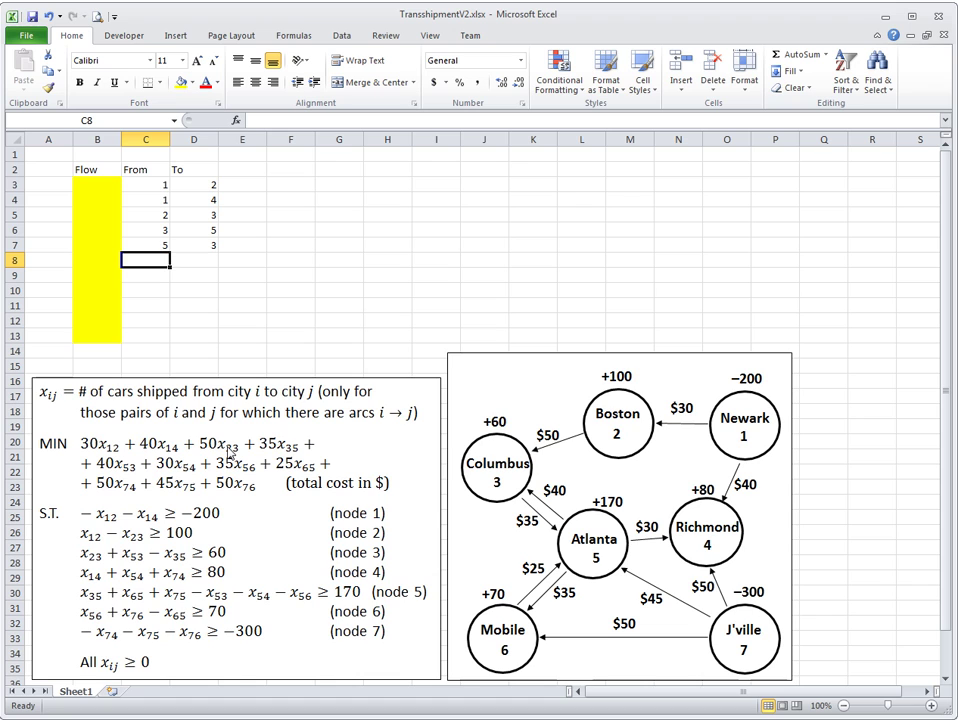
{"action": "type", "text": "5"}
{"action": "key", "text": "Tab"}
{"action": "type", "text": "4"}
{"action": "key", "text": "Return"}
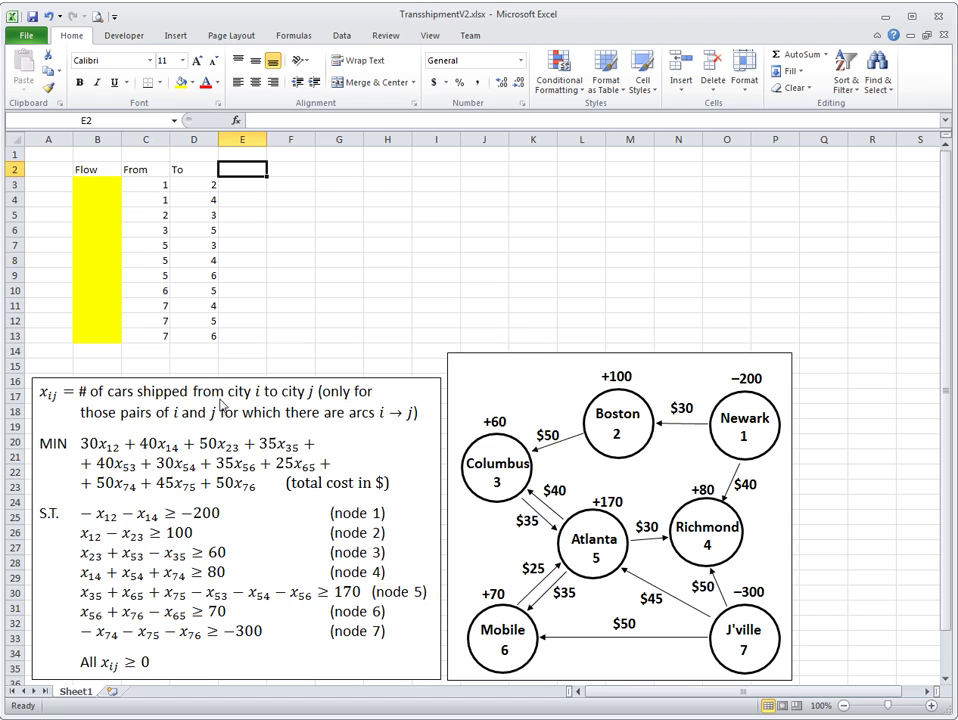
Add a Cost header in E2 and enter arc costs 30 and 40 below it
{"action": "type", "text": "Cost"}
{"action": "key", "text": "Return"}
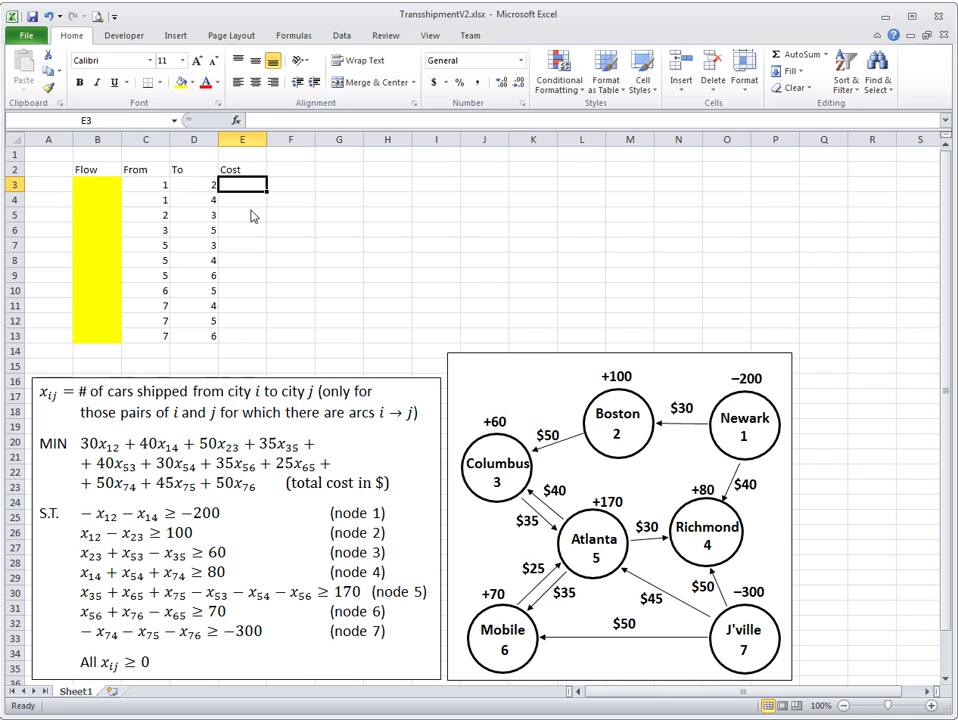
{"action": "type", "text": "30"}
{"action": "key", "text": "Return"}
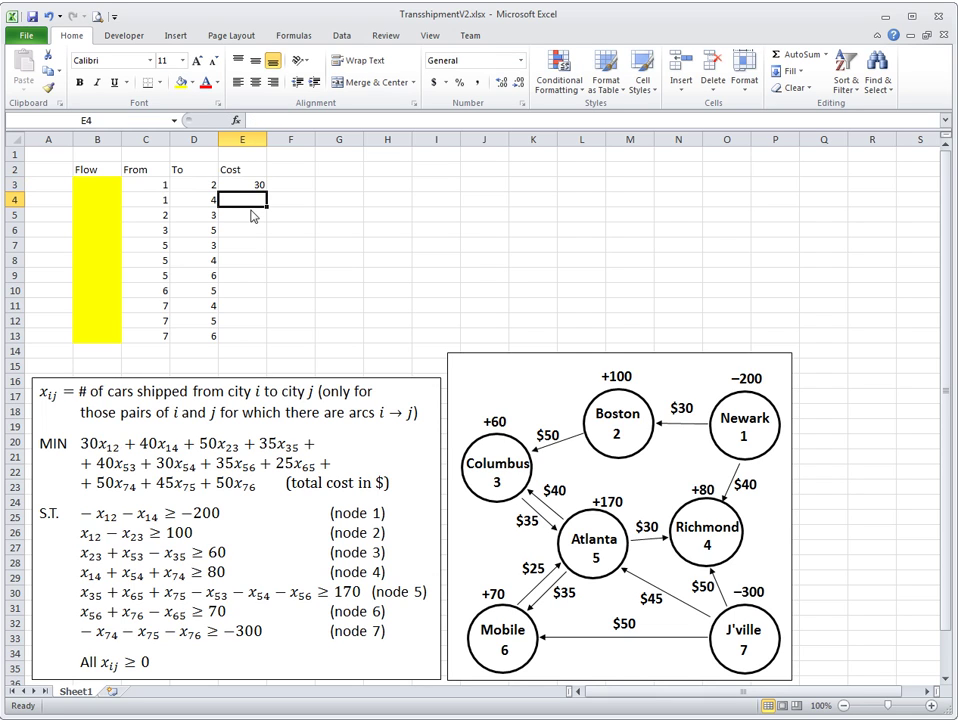
{"action": "type", "text": "40"}
{"action": "key", "text": "Return"}
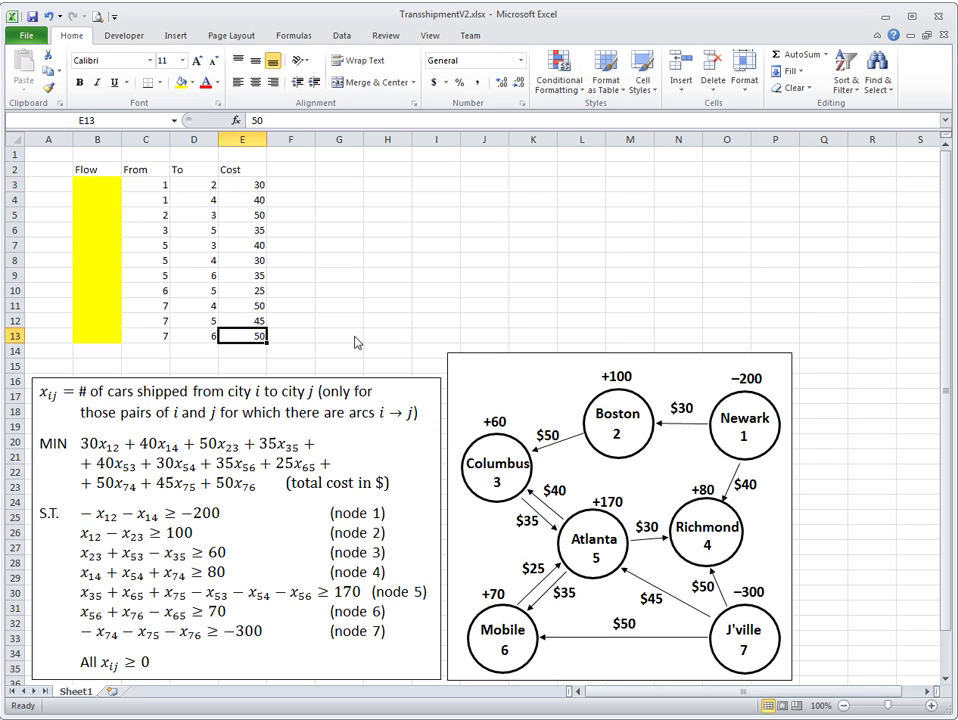
Add a right-aligned Total label in D14
{"action": "key", "text": "Return"}
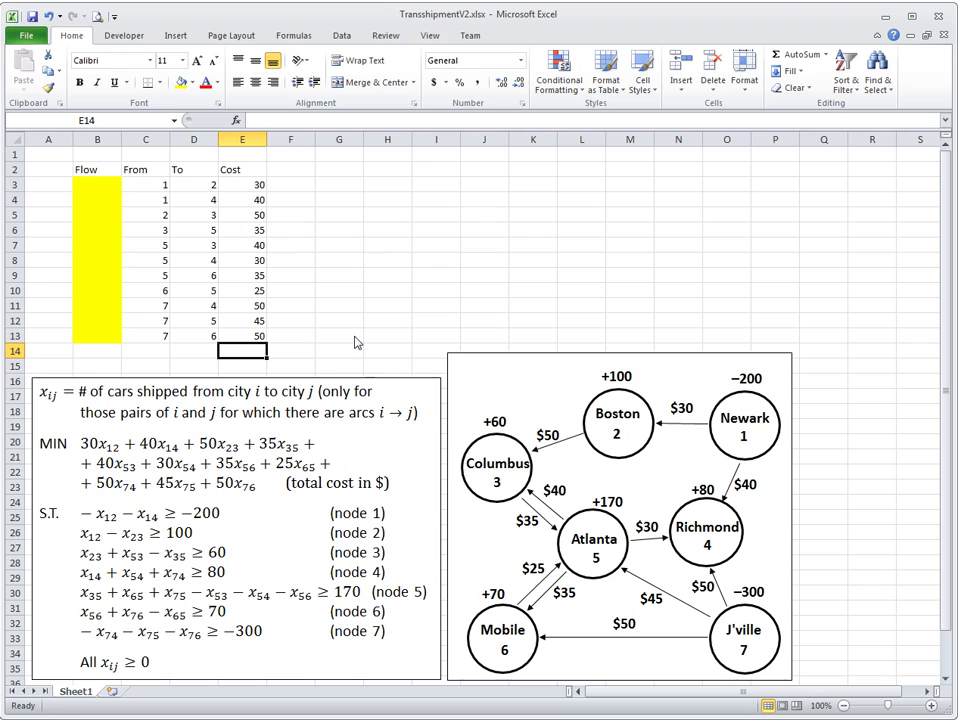
{"action": "key", "text": "Left"}
{"action": "type", "text": "to"}
{"action": "key", "text": "BackSpace"}
{"action": "key", "text": "BackSpace"}
{"action": "type", "text": "Total"}
{"action": "key", "text": "Right"}
{"action": "key", "text": "Left"}
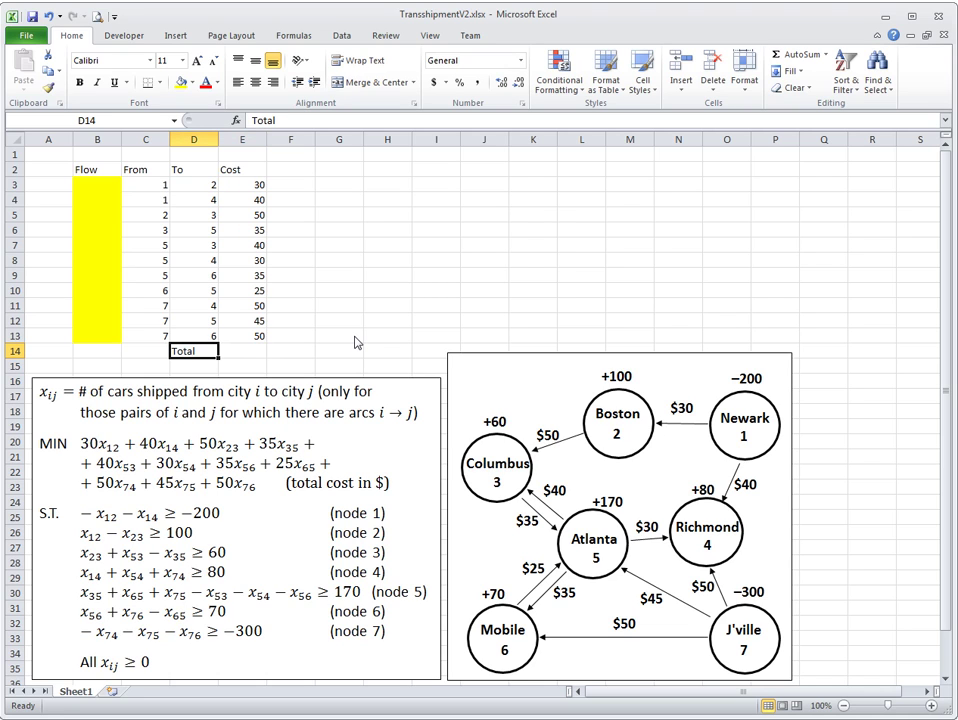
{"action": "left_click", "coordinate": [272, 82]}
Put =SUMPRODUCT(E3:E13,B3:B13) in E14 and shade that cell green
{"action": "key", "text": "Right"}
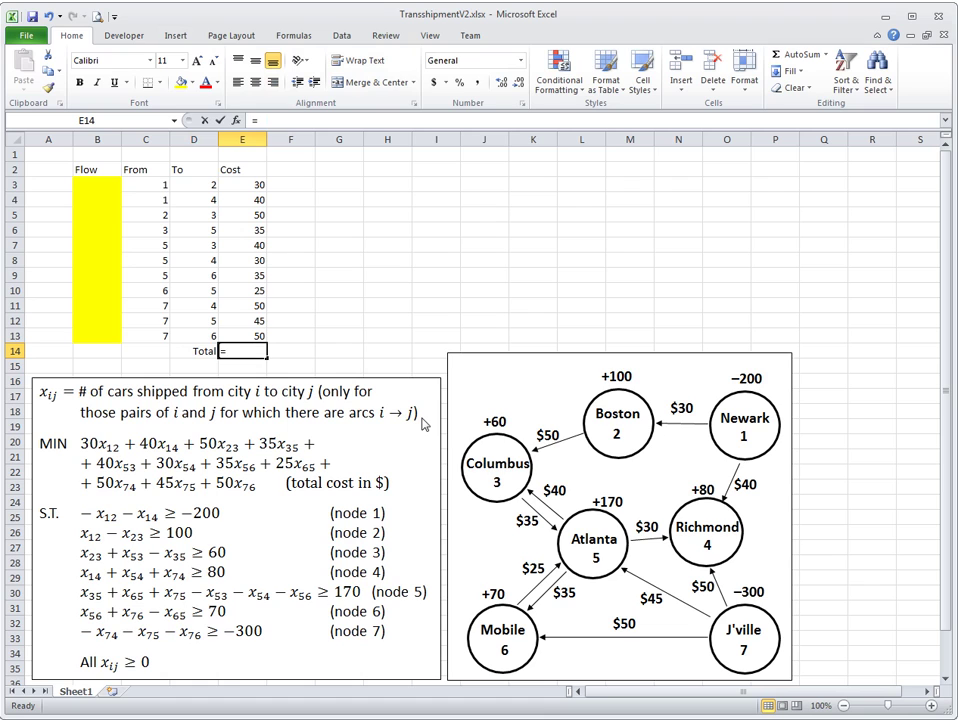
{"action": "type", "text": "=sumproduct("}
{"action": "left_click_drag", "start_coordinate": [243, 184], "coordinate": [256, 342]}
{"action": "type", "text": ","}
{"action": "left_click_drag", "start_coordinate": [98, 184], "coordinate": [107, 338]}
{"action": "type", "text": ")"}
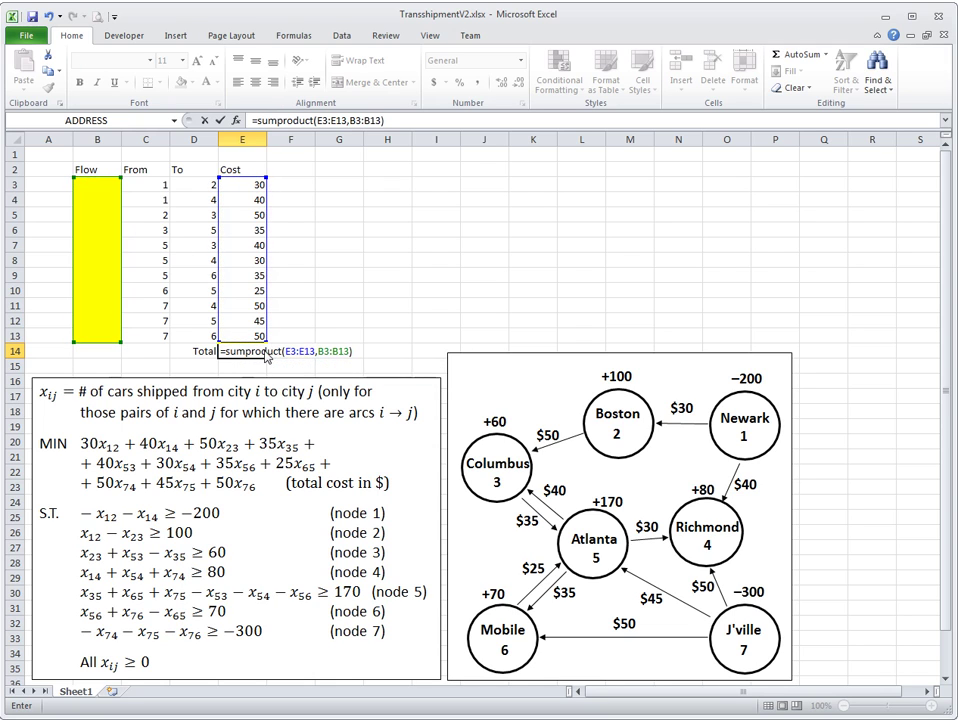
{"action": "key", "text": "Return"}
{"action": "left_click", "coordinate": [265, 351]}
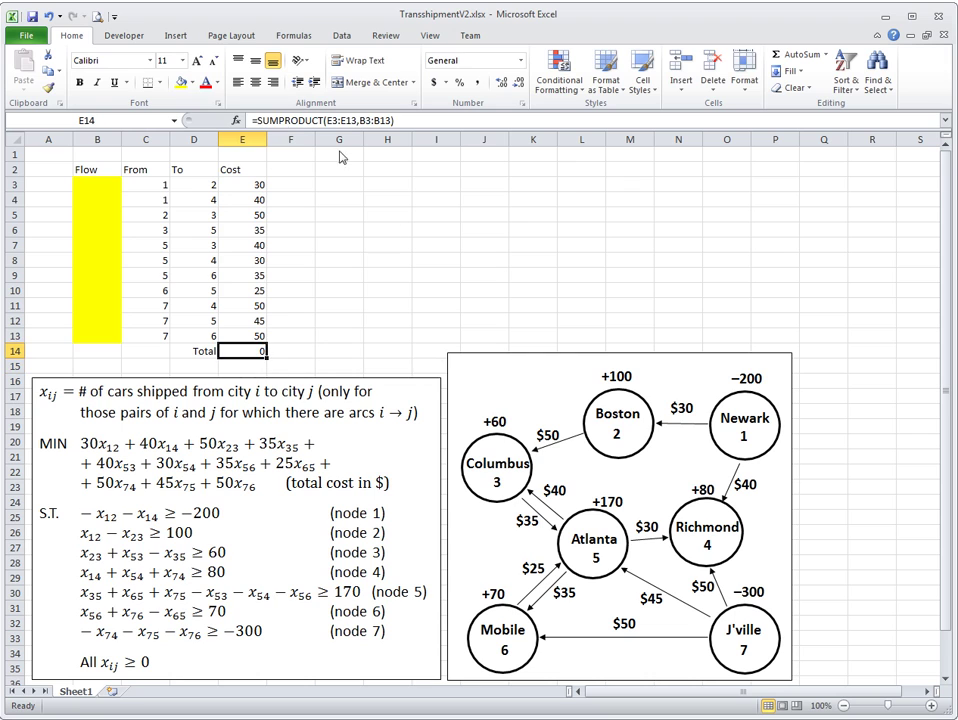
{"action": "left_click", "coordinate": [193, 82]}
{"action": "left_click", "coordinate": [242, 194]}
{"action": "left_click", "coordinate": [345, 185]}
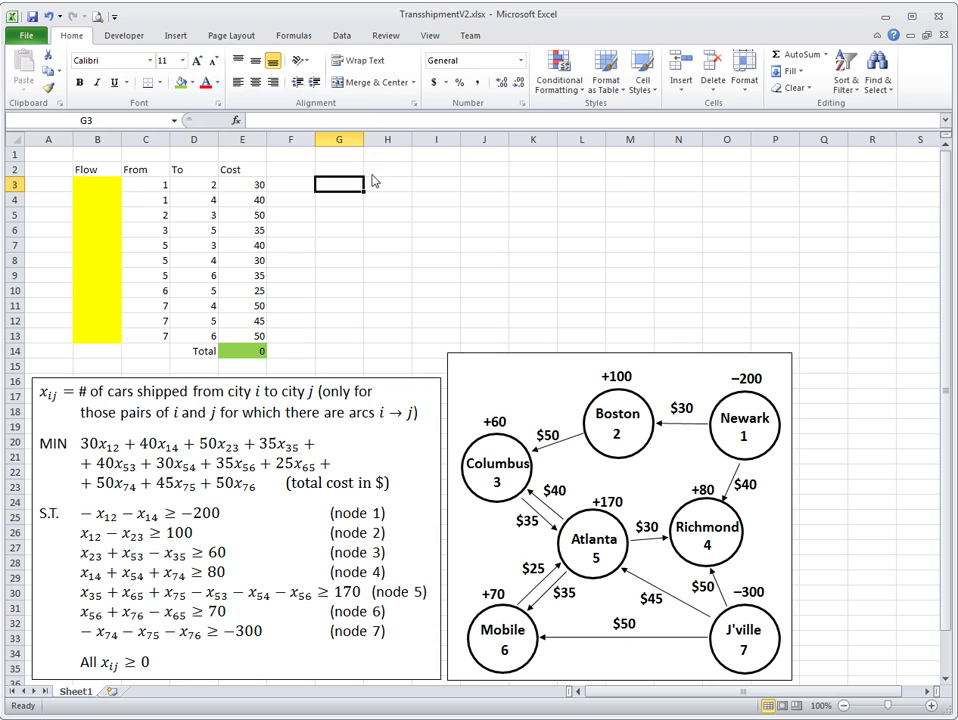
Review the From and To node numbers in columns C and D
{"action": "key", "text": "Up"}
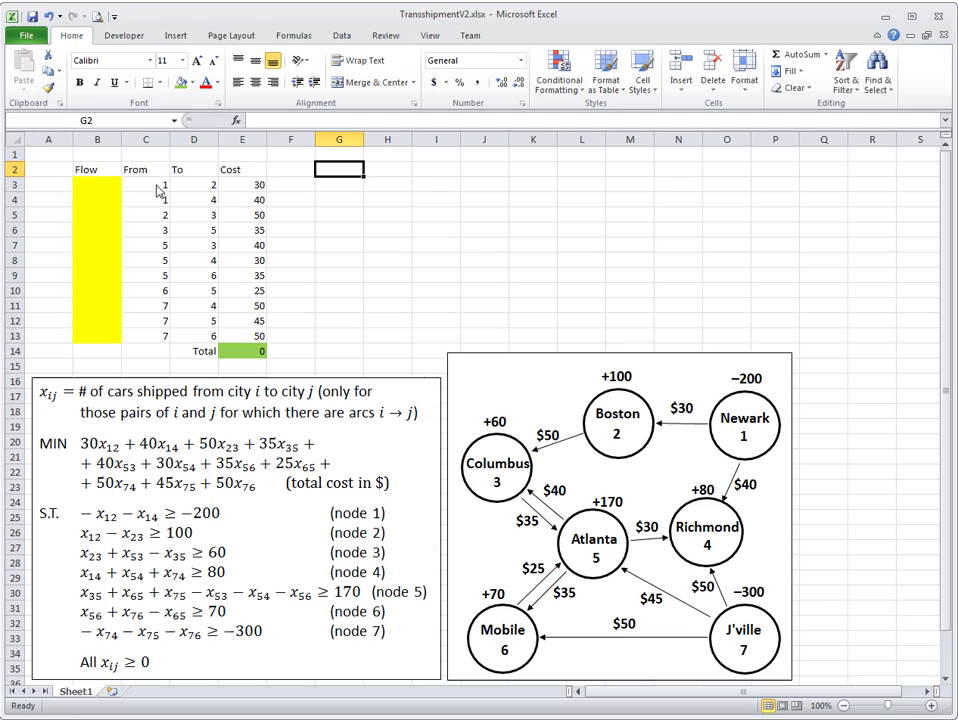
{"action": "left_click_drag", "start_coordinate": [152, 188], "coordinate": [200, 338]}
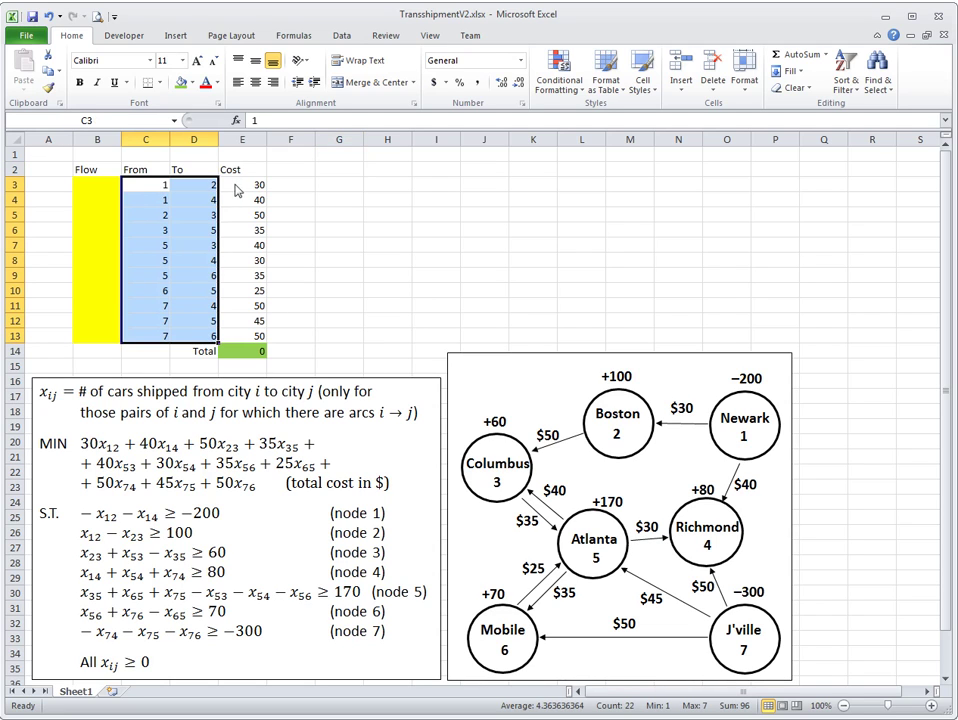
{"action": "left_click", "coordinate": [156, 187]}
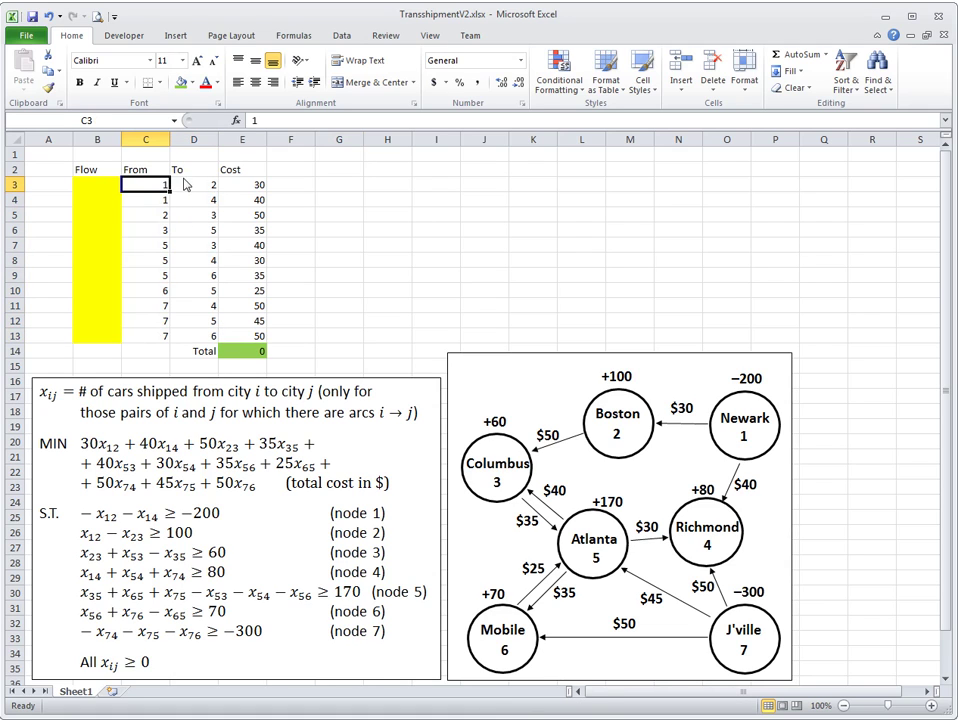
{"action": "left_click_drag", "start_coordinate": [188, 188], "coordinate": [210, 336]}
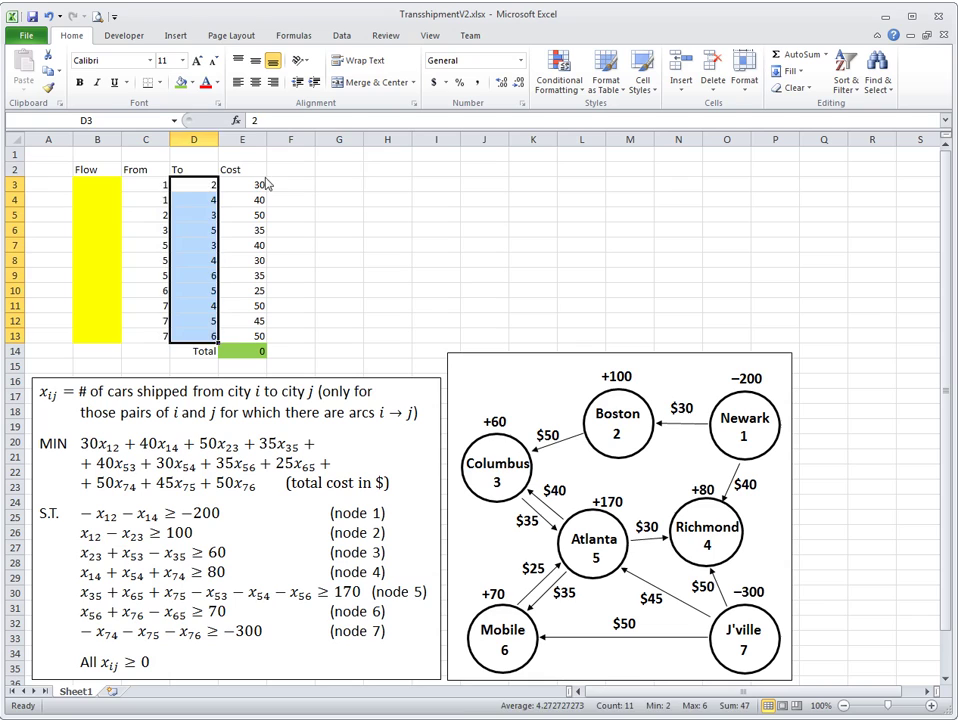
Create a Node column in G with header Node and nodes 1 through 7
{"action": "left_click", "coordinate": [318, 172]}
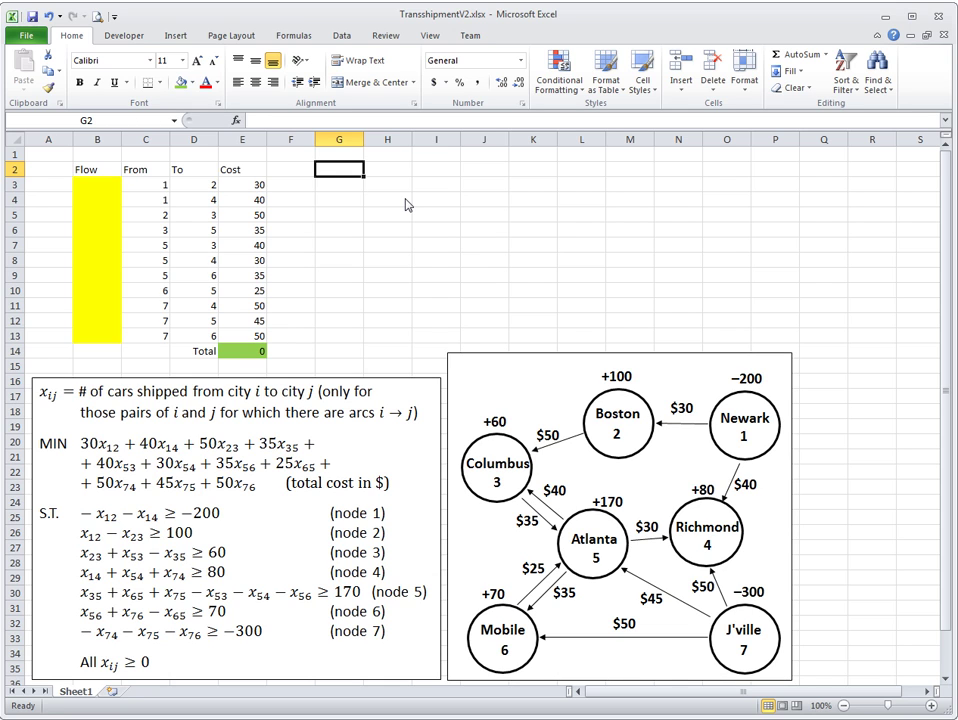
{"action": "type", "text": "Node"}
{"action": "key", "text": "Return"}
{"action": "type", "text": "1"}
{"action": "key", "text": "Return"}
{"action": "type", "text": "2"}
{"action": "key", "text": "shift+Return"}
{"action": "key", "text": "shift+Down"}
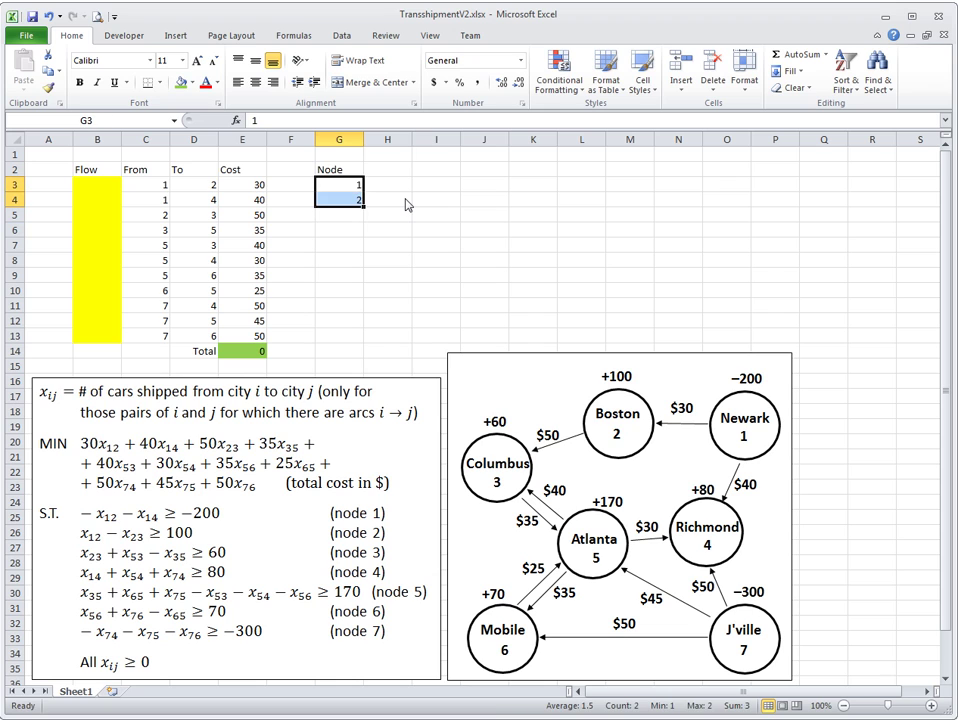
{"action": "left_click_drag", "start_coordinate": [364, 211], "coordinate": [362, 284]}
{"action": "left_click", "coordinate": [376, 192]}
{"action": "left_click", "coordinate": [360, 190]}
Label H2 with the header 'In - Out'
{"action": "left_click", "coordinate": [397, 195]}
{"action": "key", "text": "Up"}
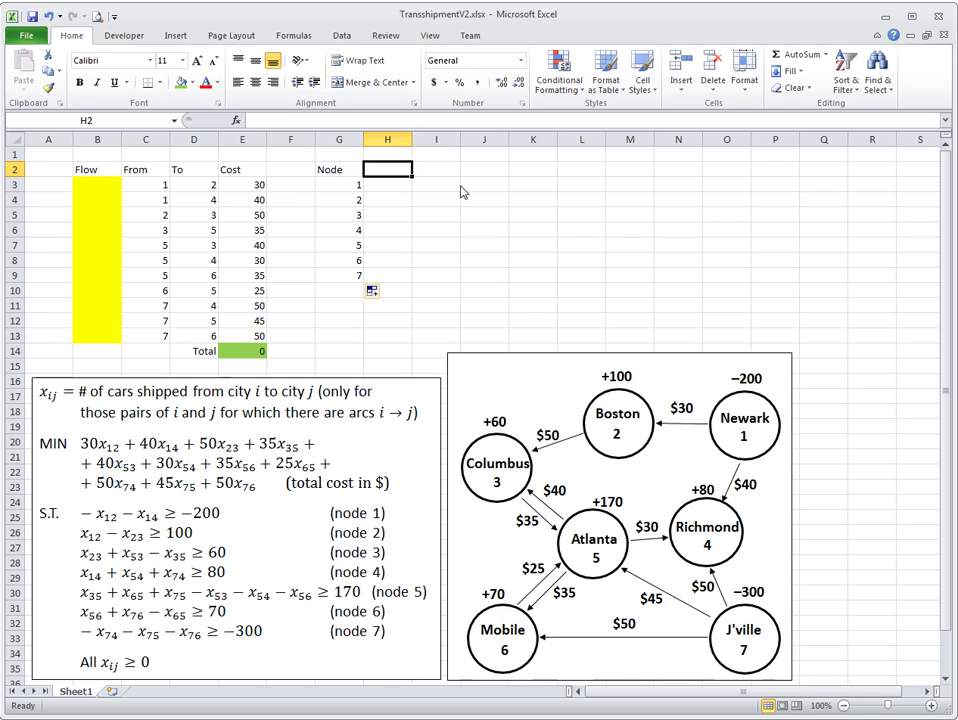
{"action": "type", "text": "Infl"}
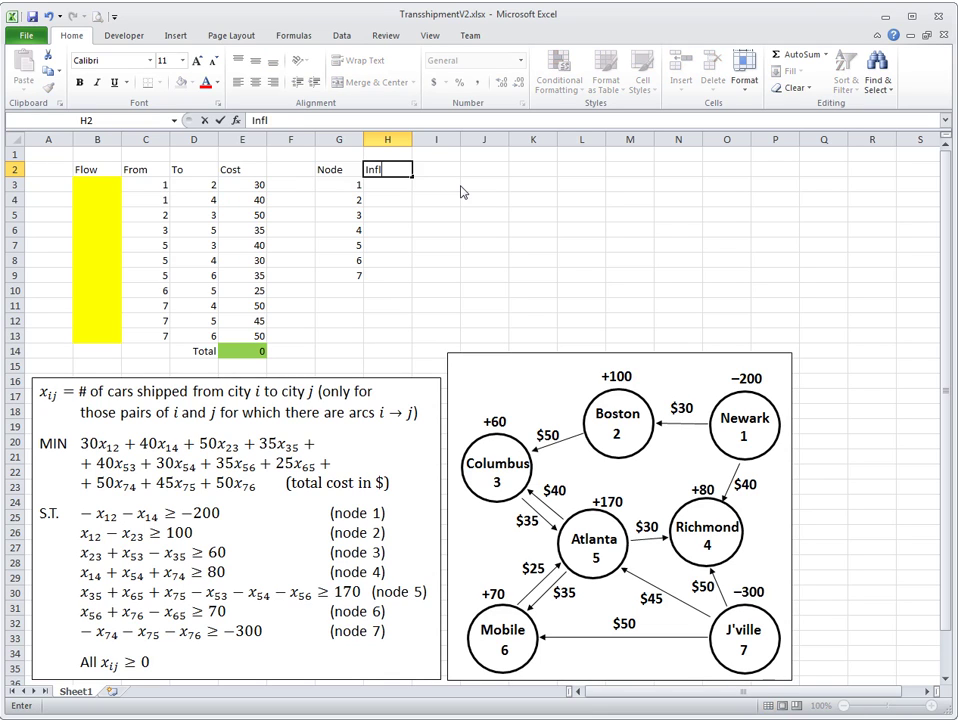
{"action": "type", "text": "ow"}
{"action": "key", "text": "BackSpace"}
{"action": "key", "text": "BackSpace"}
{"action": "key", "text": "BackSpace"}
{"action": "key", "text": "BackSpace"}
{"action": "type", "text": "- Out"}
{"action": "key", "text": "Return"}
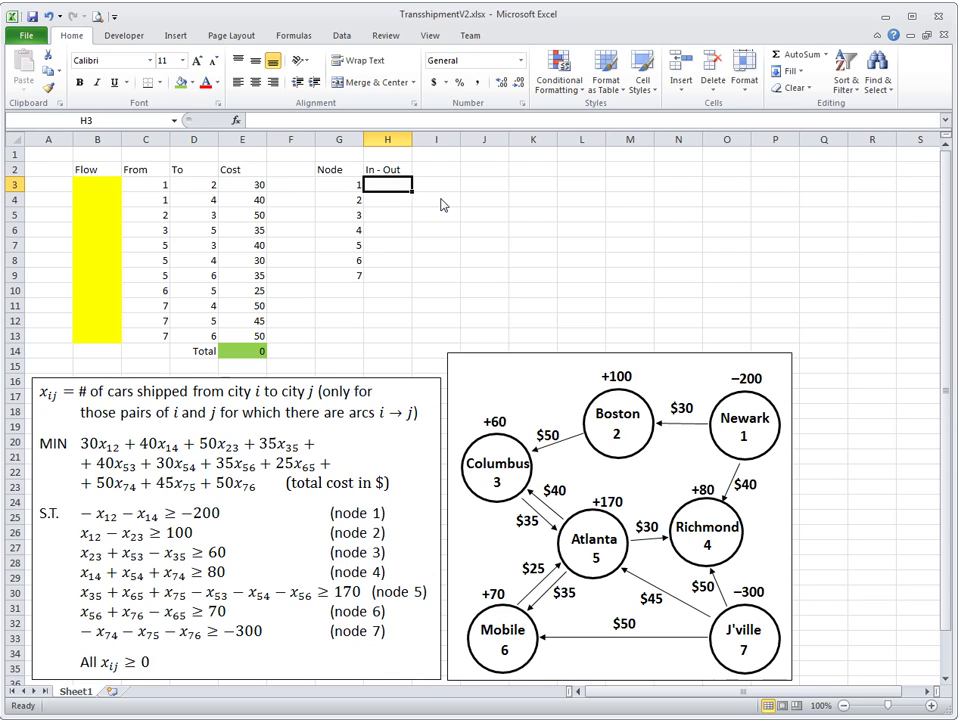
Start H3 with =SUMIF($D$3:$D$13,G3,$B$3:$B$13)- to total inflows to node 1
{"action": "type", "text": "="}
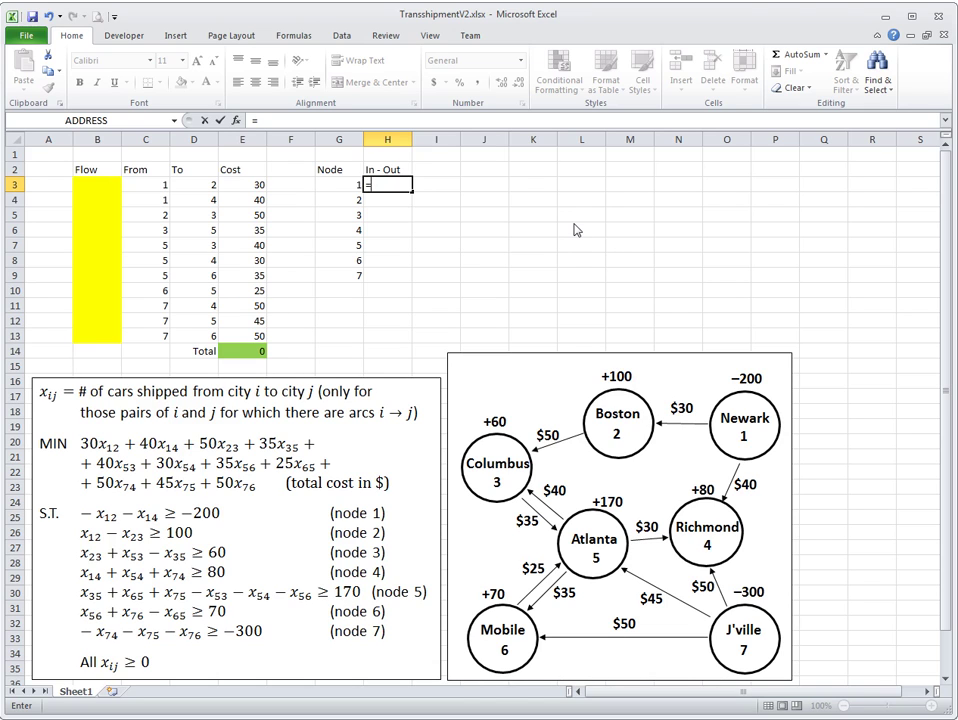
{"action": "type", "text": "sumif"}
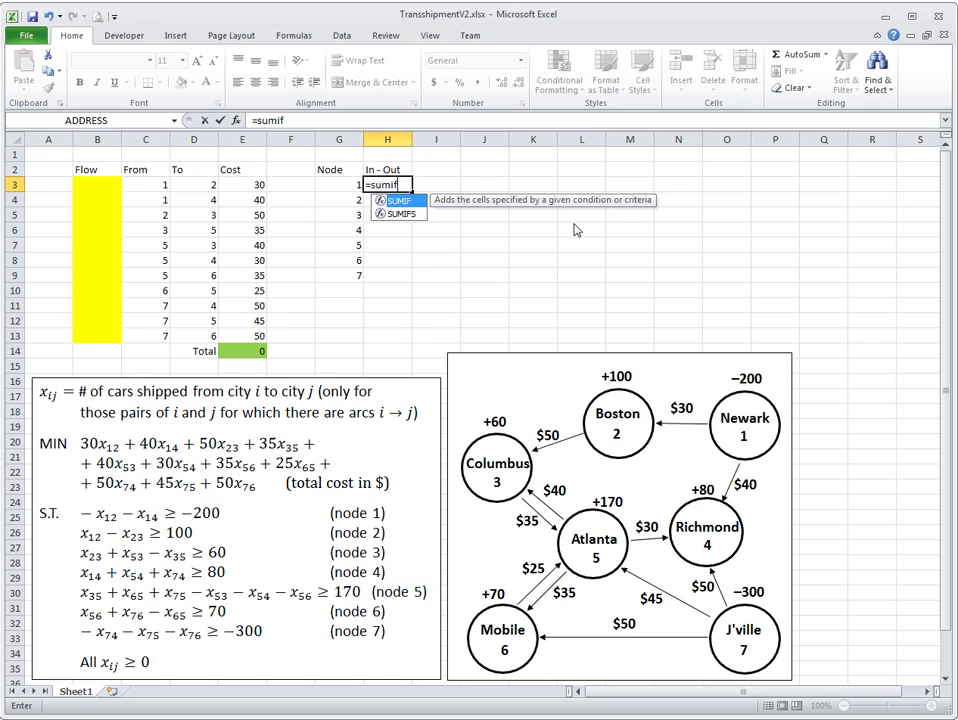
{"action": "type", "text": "("}
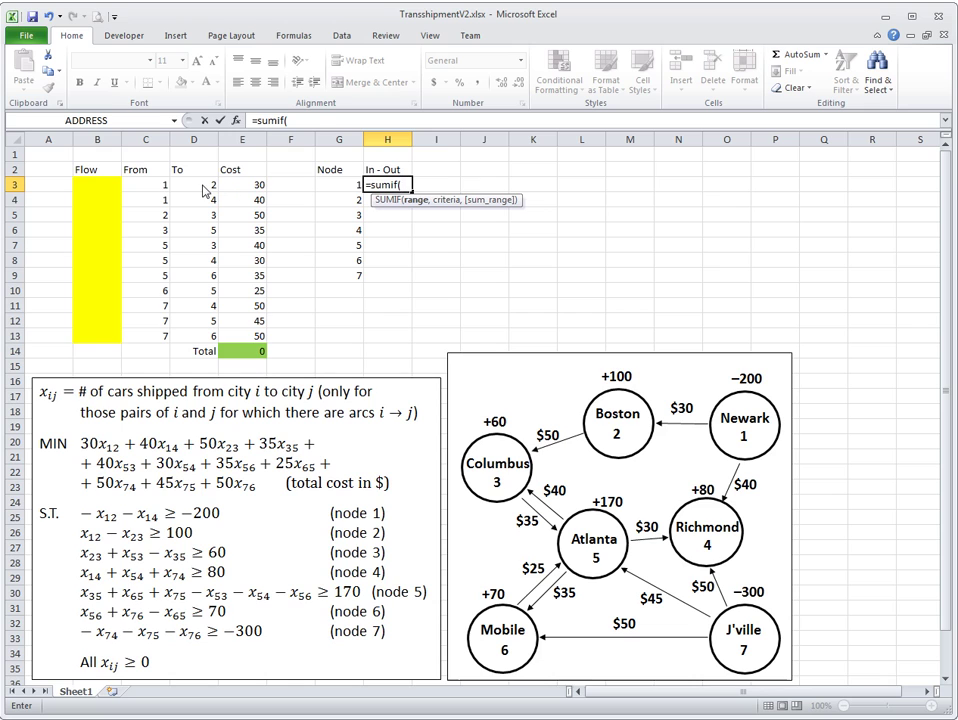
{"action": "left_click_drag", "start_coordinate": [205, 187], "coordinate": [204, 340]}
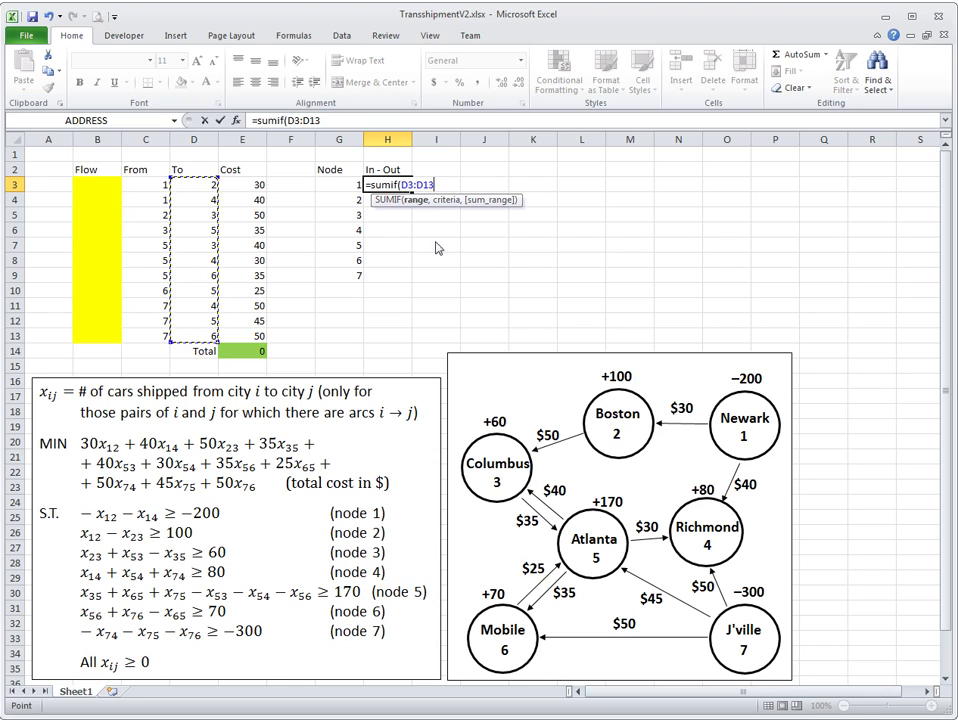
{"action": "key", "text": "F4"}
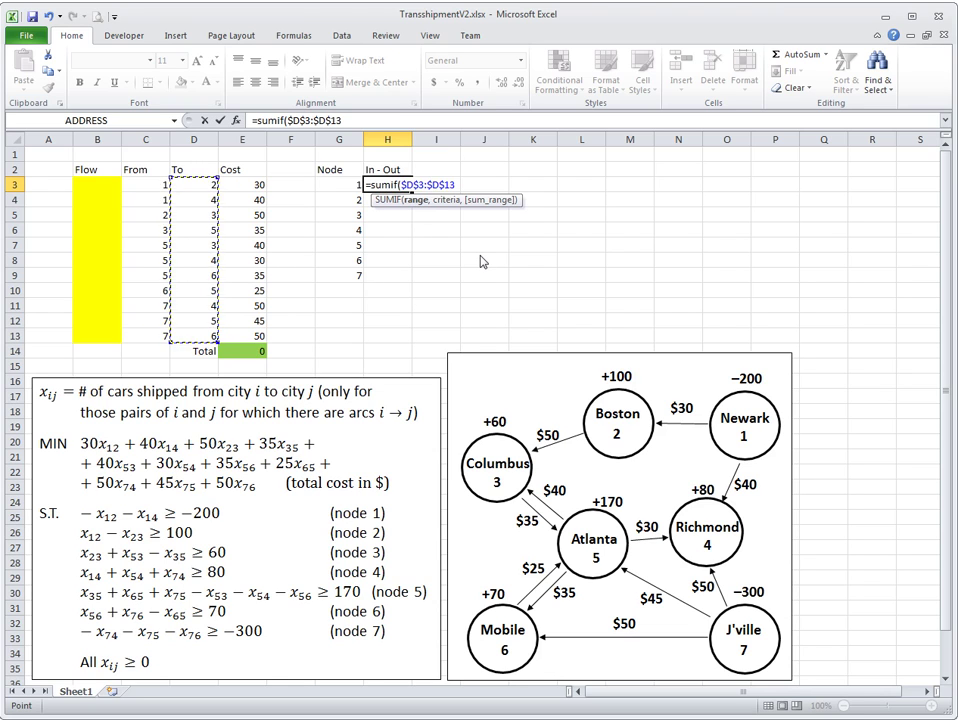
{"action": "type", "text": ","}
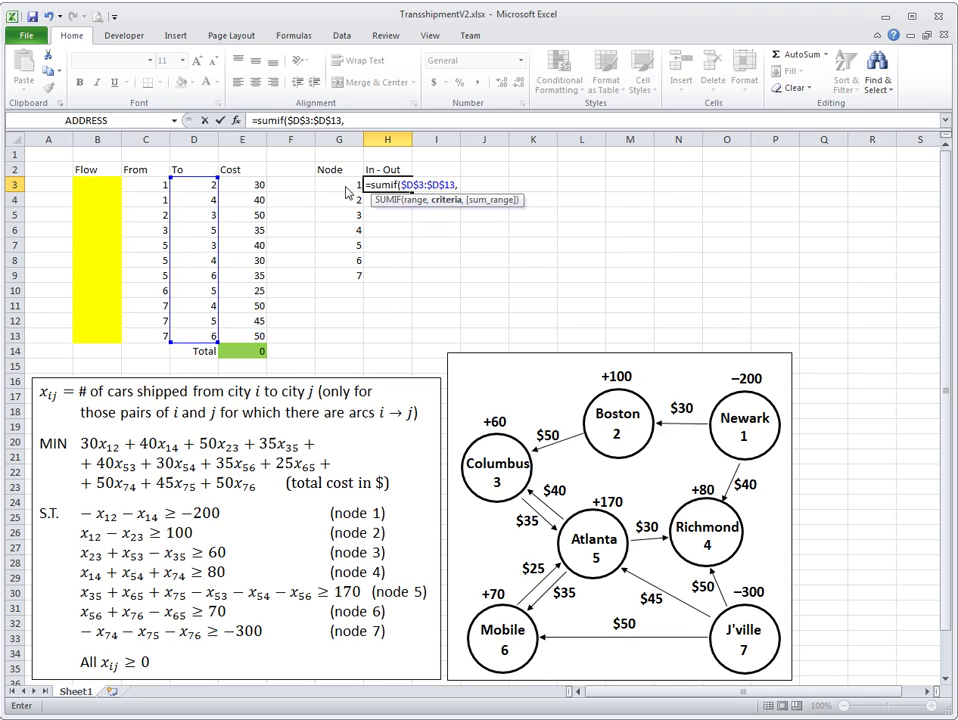
{"action": "left_click", "coordinate": [347, 187]}
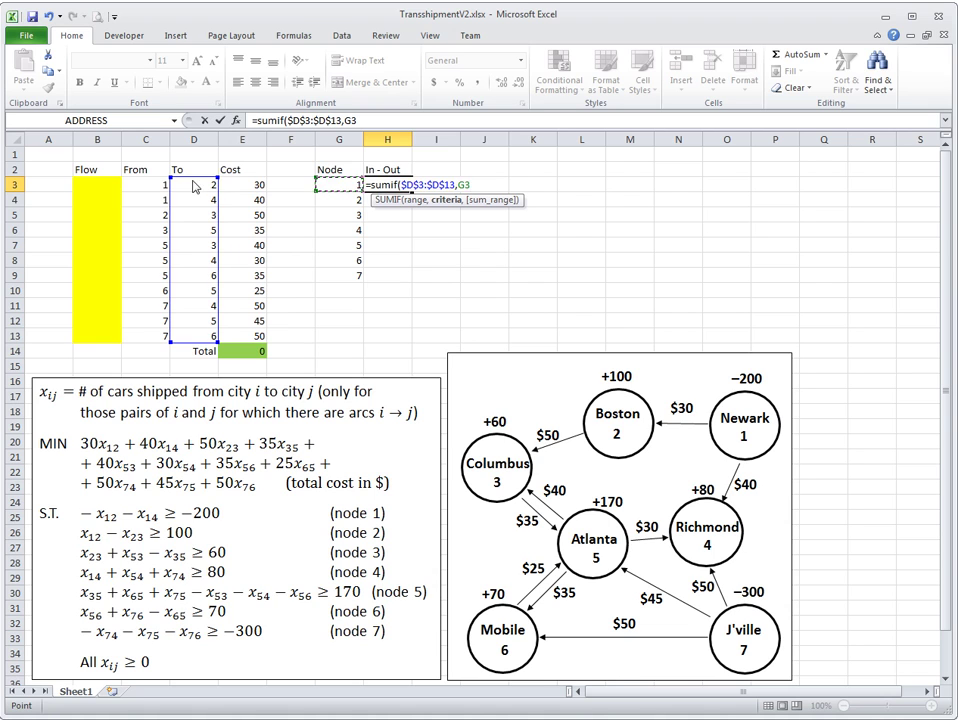
{"action": "type", "text": ","}
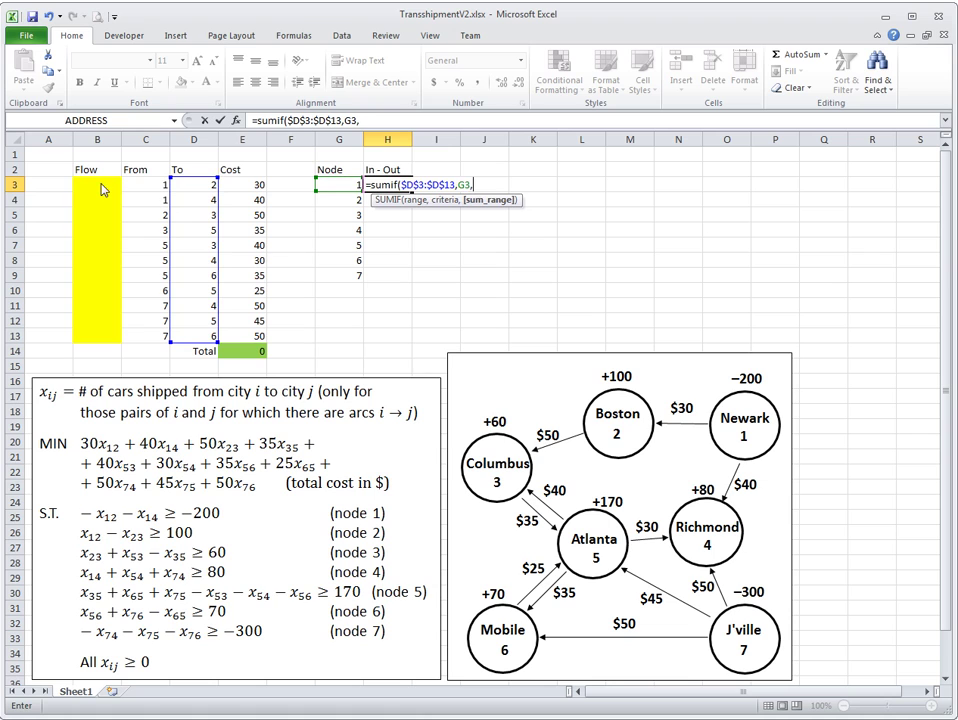
{"action": "left_click_drag", "start_coordinate": [104, 188], "coordinate": [103, 338]}
{"action": "key", "text": "F4"}
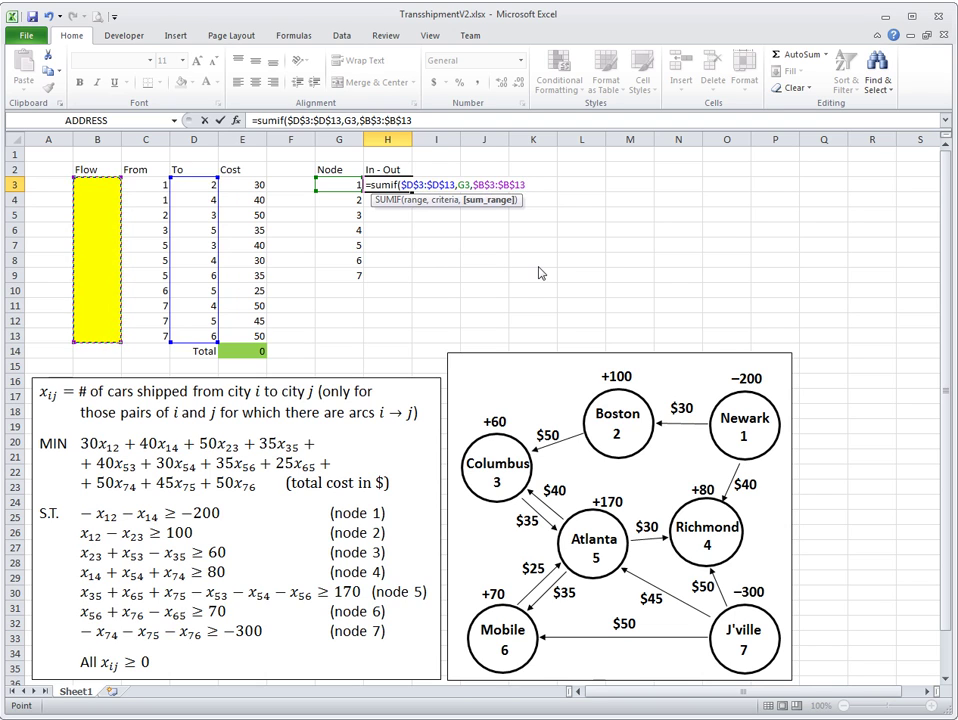
{"action": "type", "text": ")-"}
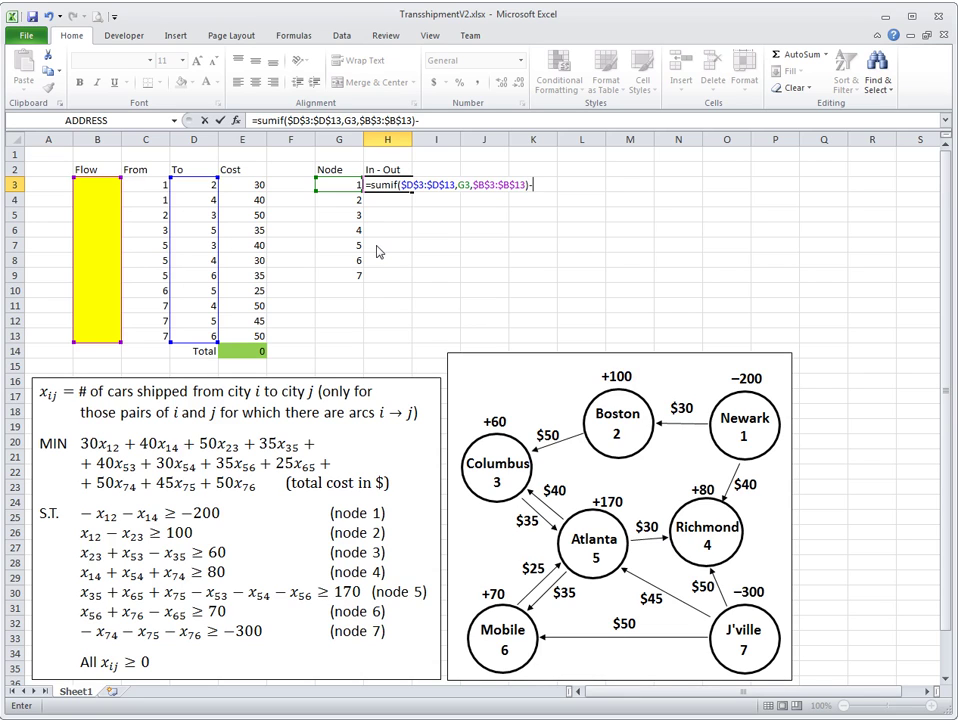
Finish H3 by subtracting SUMIF($C$3:$C$13,G3,$B$3:$B$13), the outflows from node 1
{"action": "type", "text": "sumif("}
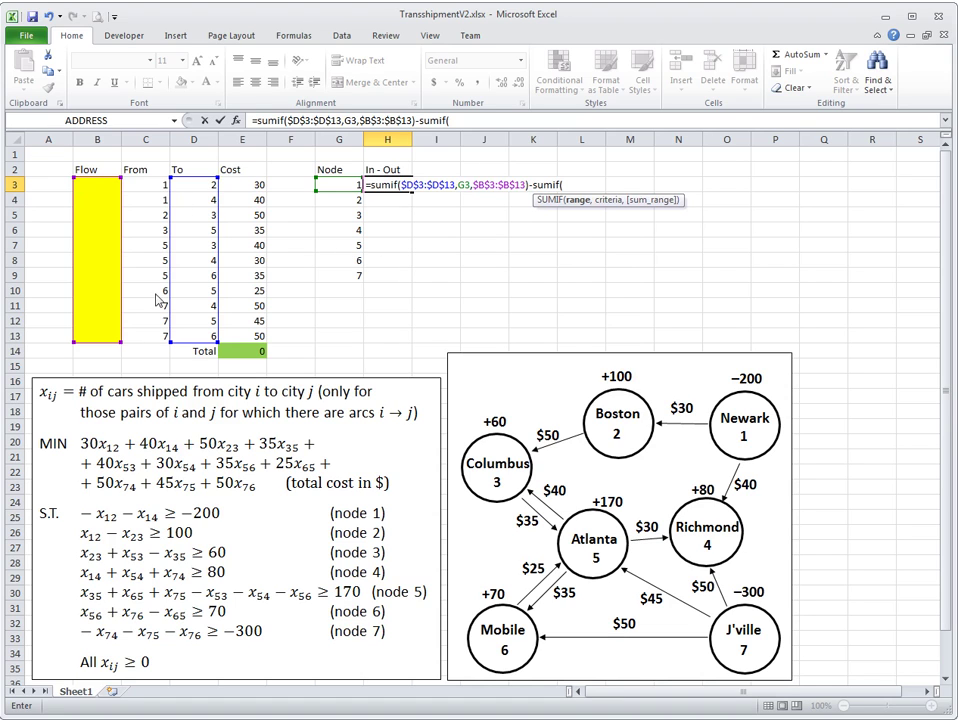
{"action": "left_click_drag", "start_coordinate": [155, 187], "coordinate": [160, 336]}
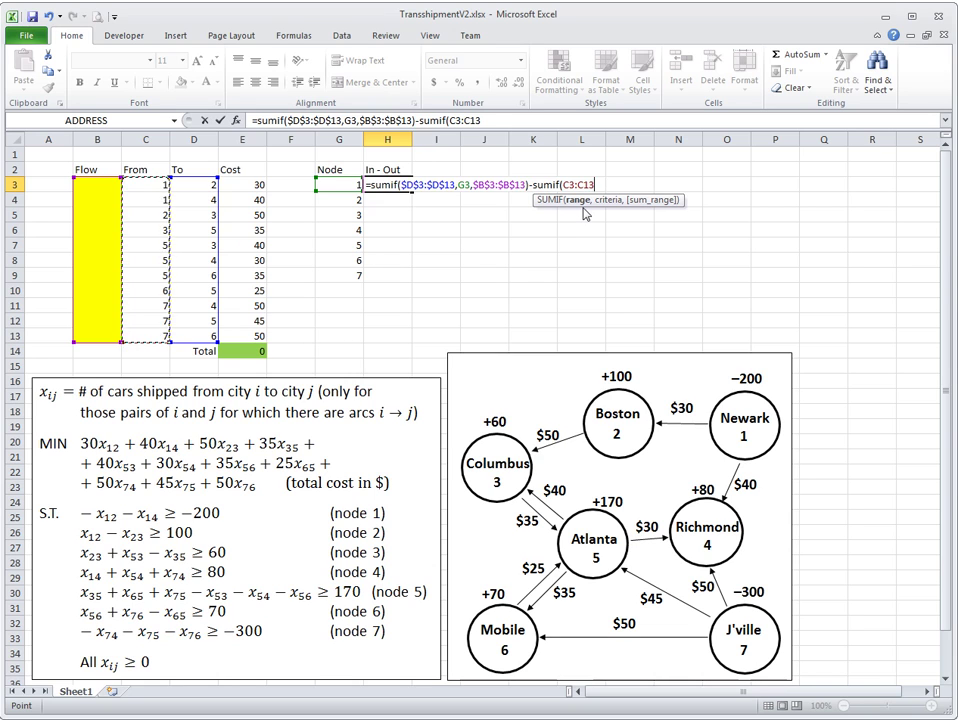
{"action": "key", "text": "F4"}
{"action": "type", "text": ","}
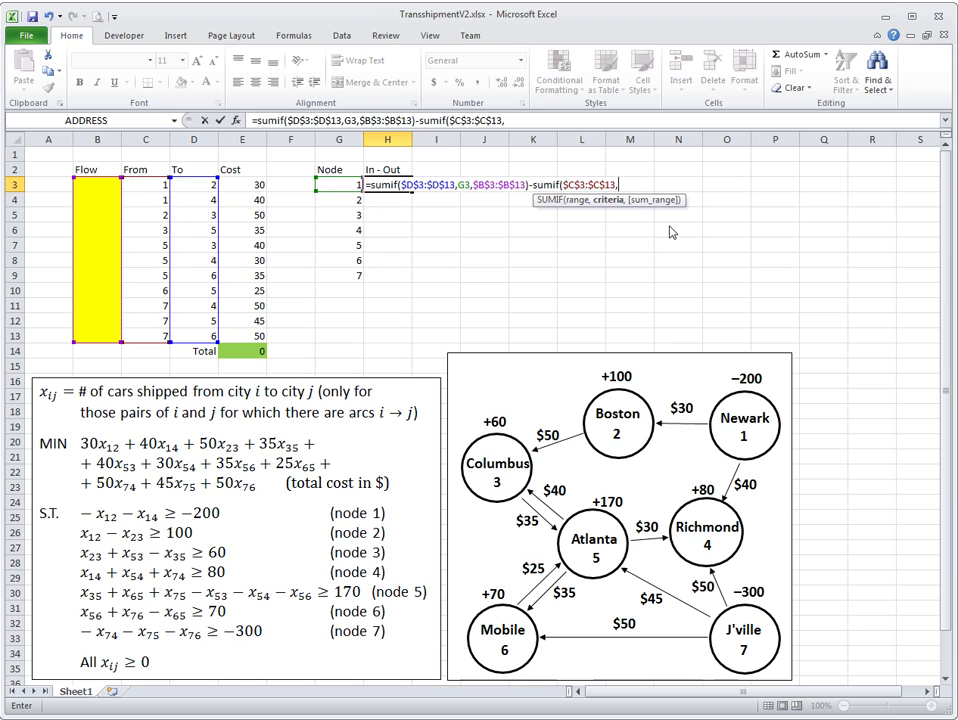
{"action": "left_click", "coordinate": [350, 187]}
{"action": "type", "text": ","}
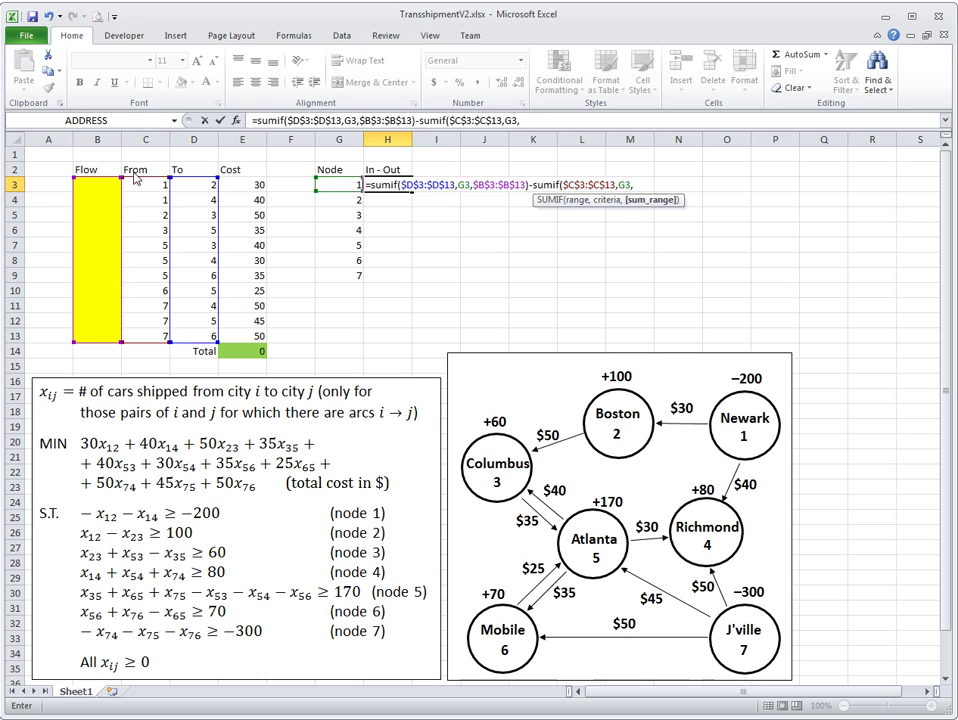
{"action": "left_click_drag", "start_coordinate": [108, 189], "coordinate": [121, 341]}
{"action": "key", "text": "F4"}
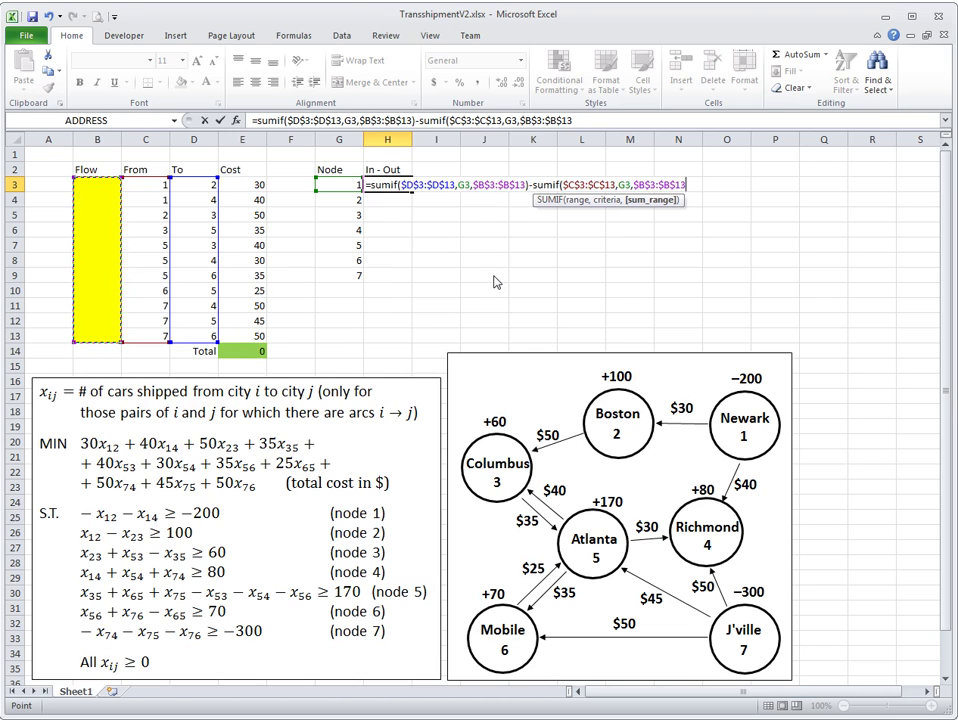
{"action": "type", "text": ")"}
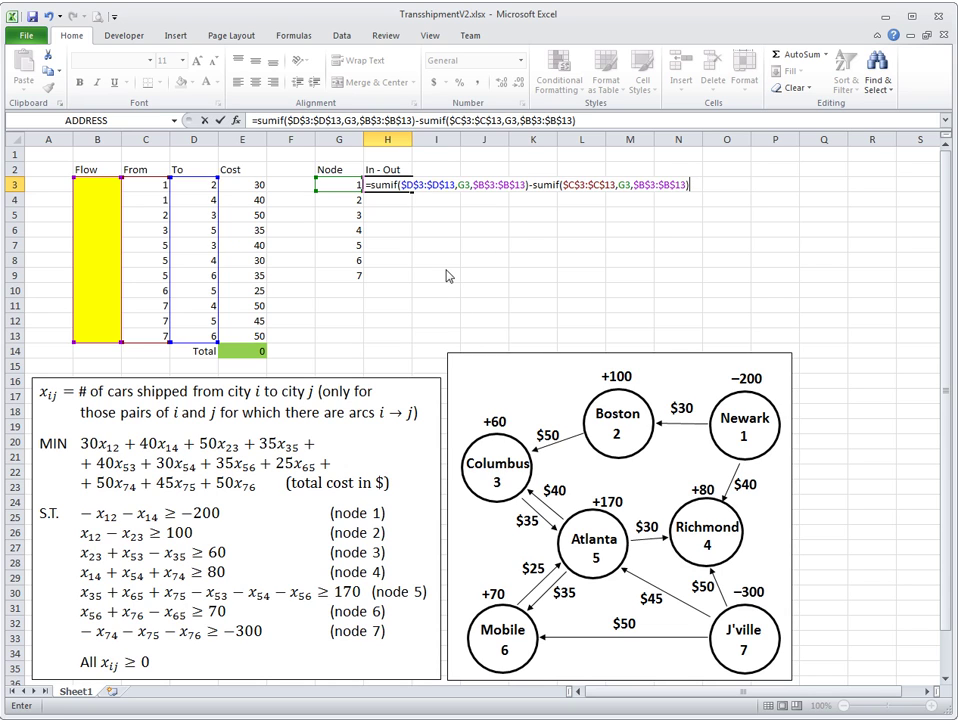
{"action": "key", "text": "Return"}
Check H3's formula ranges and give H3 a green fill
{"action": "left_click", "coordinate": [381, 180]}
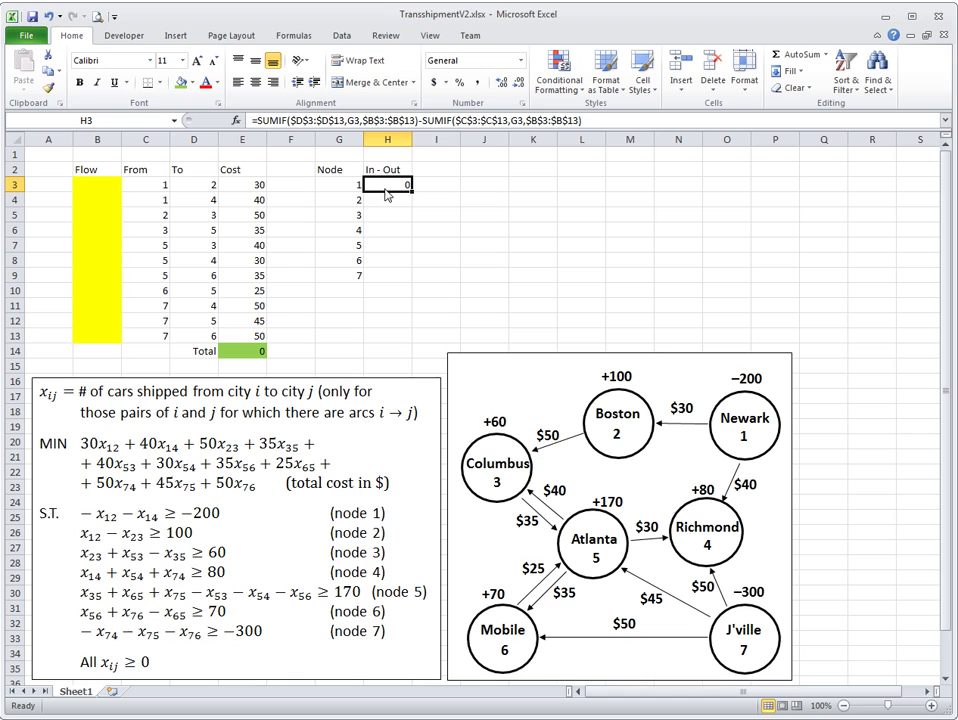
{"action": "left_click", "coordinate": [104, 186]}
{"action": "left_click", "coordinate": [398, 185]}
{"action": "key", "text": "F2"}
{"action": "key", "text": "Escape"}
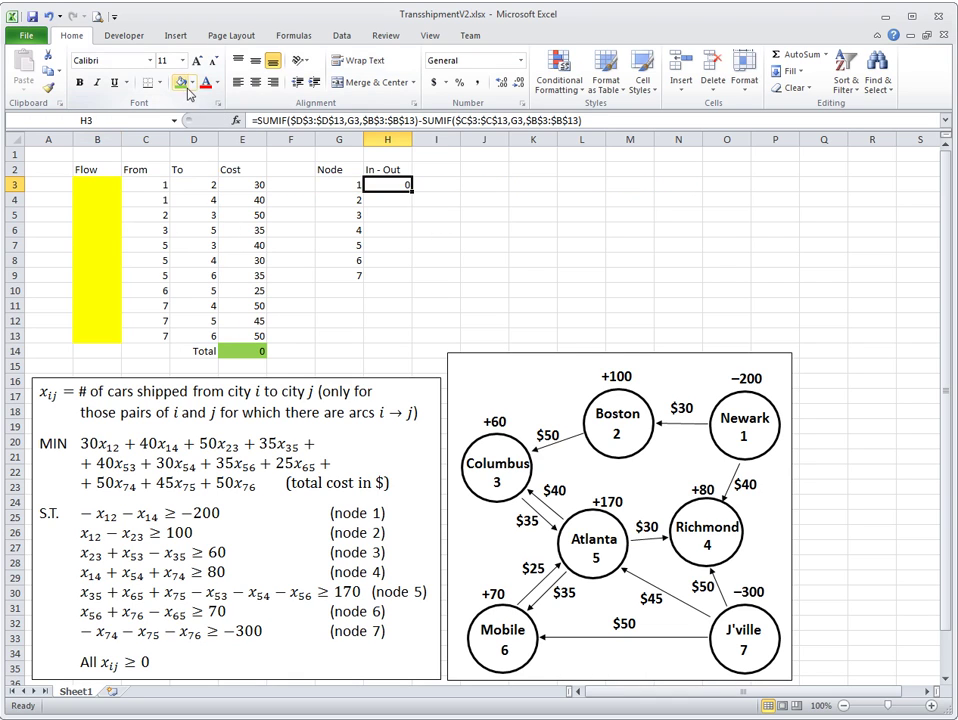
{"action": "left_click", "coordinate": [182, 84]}
{"action": "key", "text": "F2"}
{"action": "key", "text": "Escape"}
Copy the In - Out formula down to H9 and verify H4's adjusted ranges
{"action": "left_click_drag", "start_coordinate": [411, 191], "coordinate": [420, 281]}
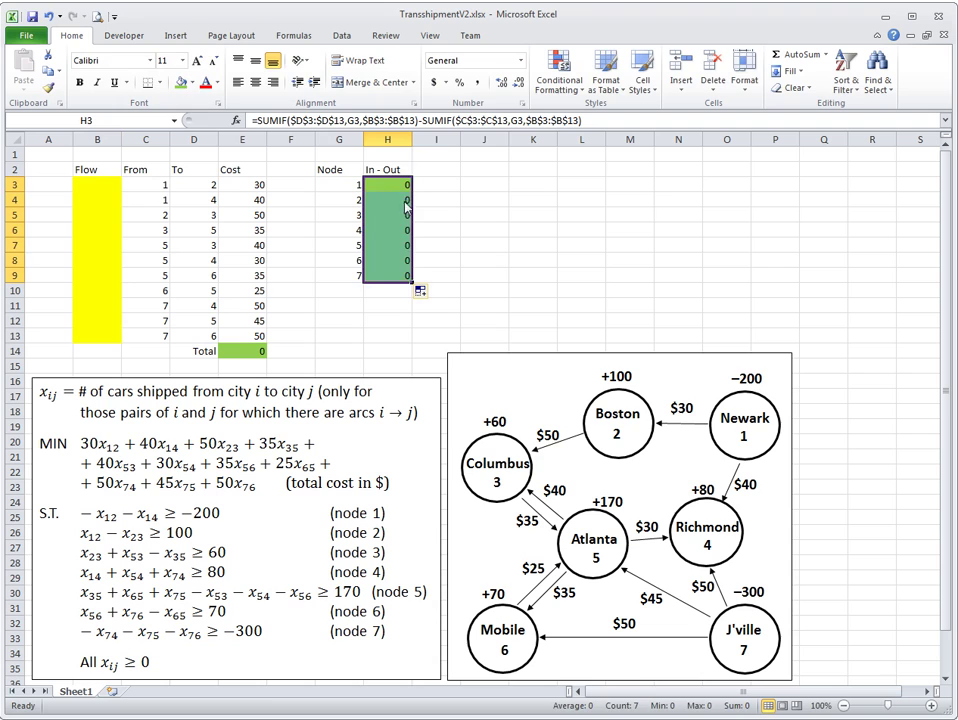
{"action": "left_click", "coordinate": [407, 207]}
{"action": "key", "text": "F2"}
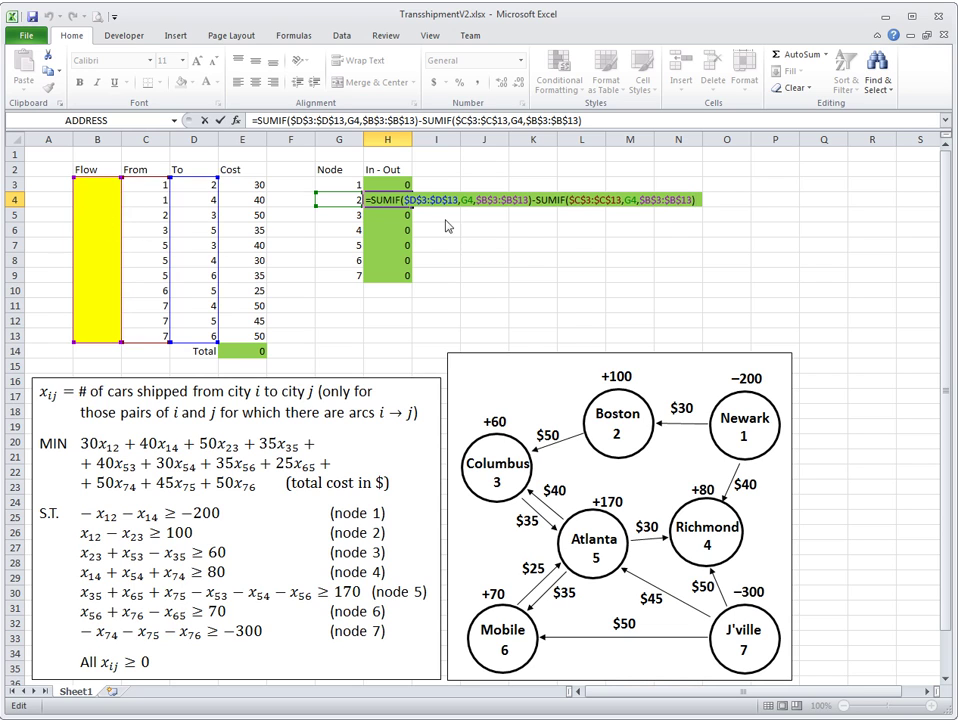
{"action": "key", "text": "ctrl+Return"}
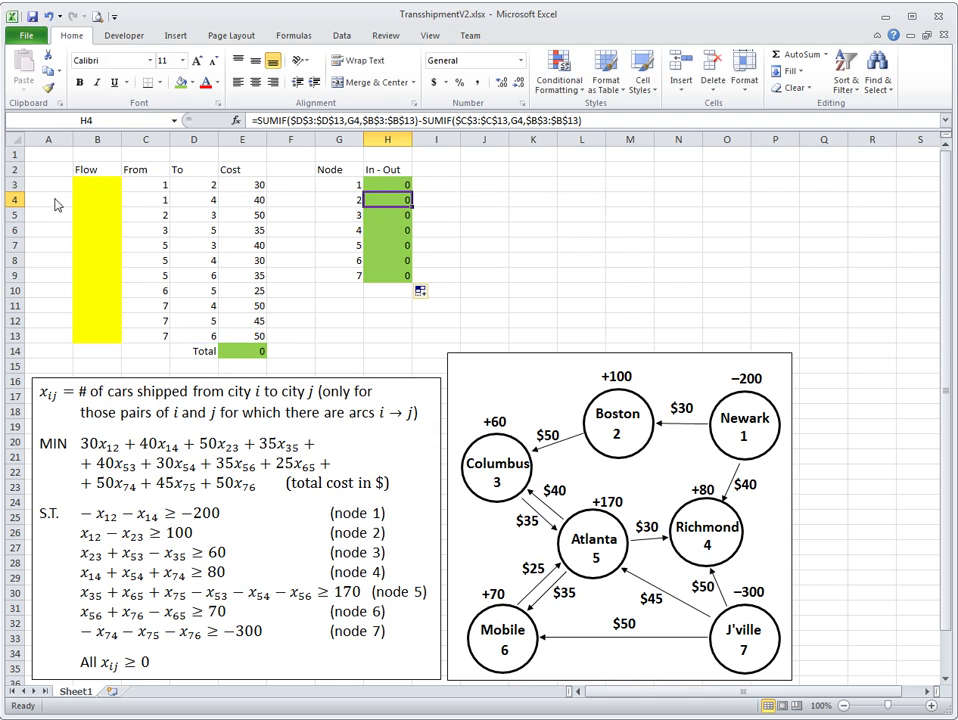
{"action": "left_click", "coordinate": [101, 184]}
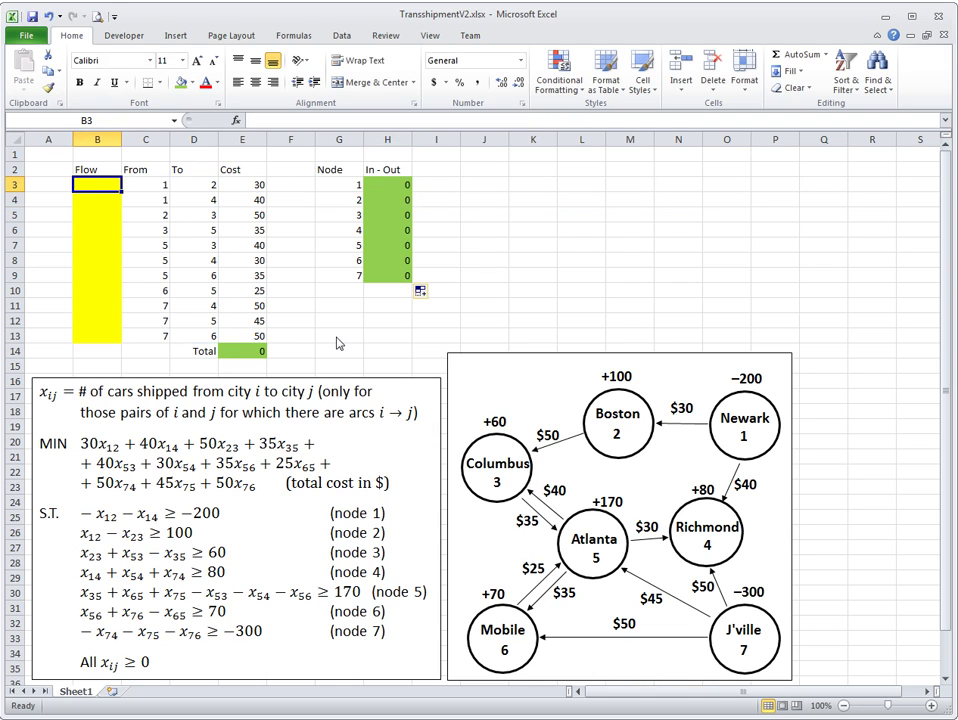
Enter a trial flow of 5 on arc 1→2 in B3 and check the node balances
{"action": "type", "text": "5"}
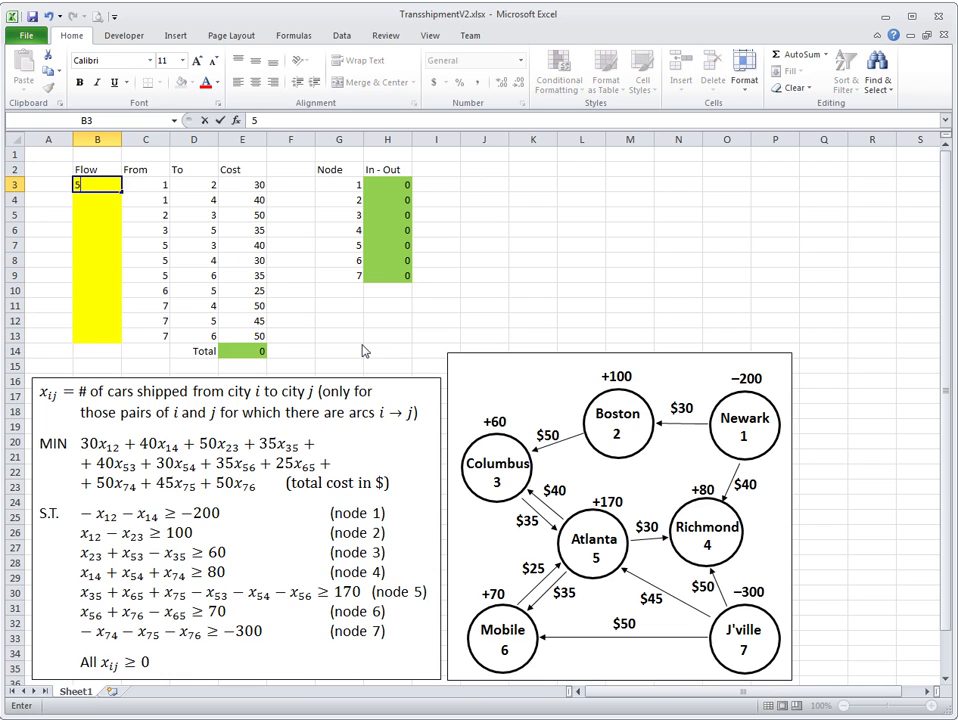
{"action": "left_click", "coordinate": [291, 260]}
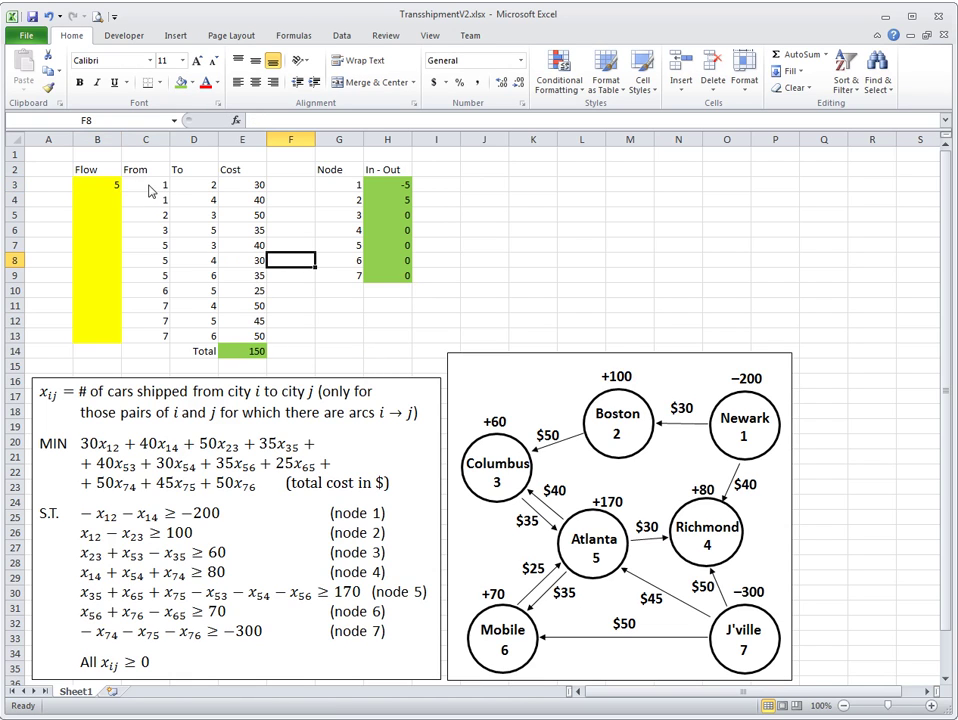
{"action": "left_click", "coordinate": [384, 186]}
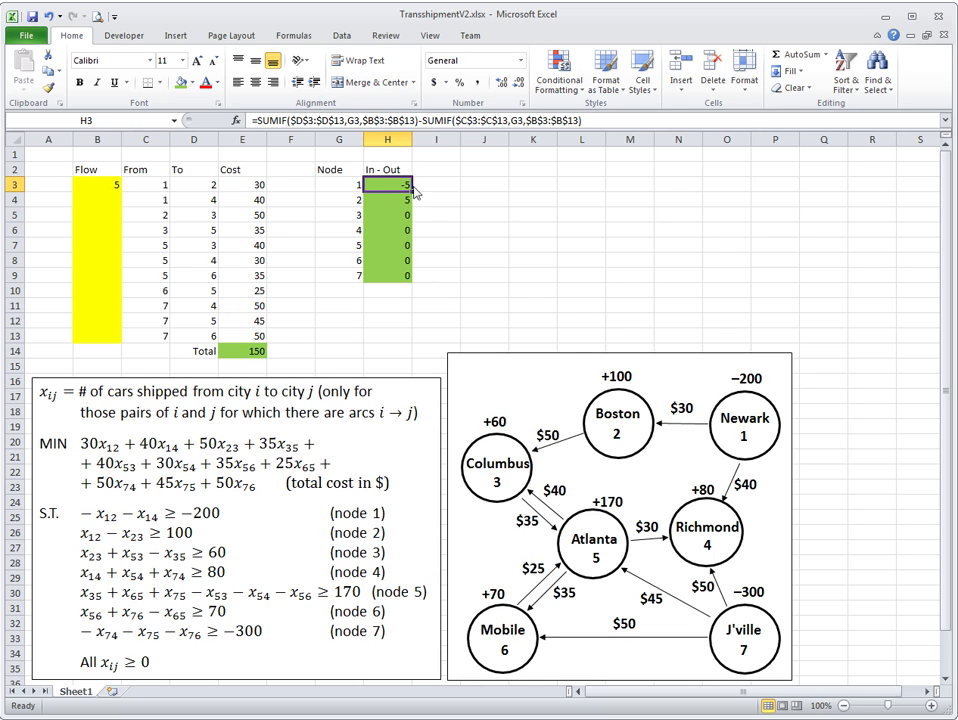
{"action": "left_click", "coordinate": [404, 204]}
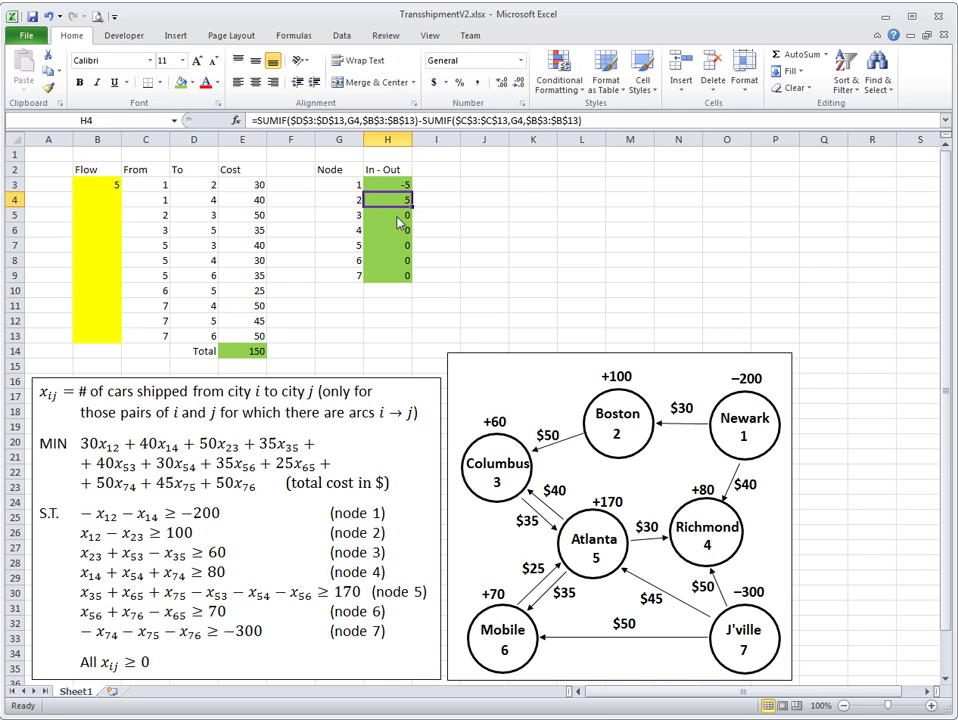
Add a trial flow of 2 on arc 2→3 in B5 and review In - Out for nodes 2 and 3
{"action": "left_click", "coordinate": [110, 220]}
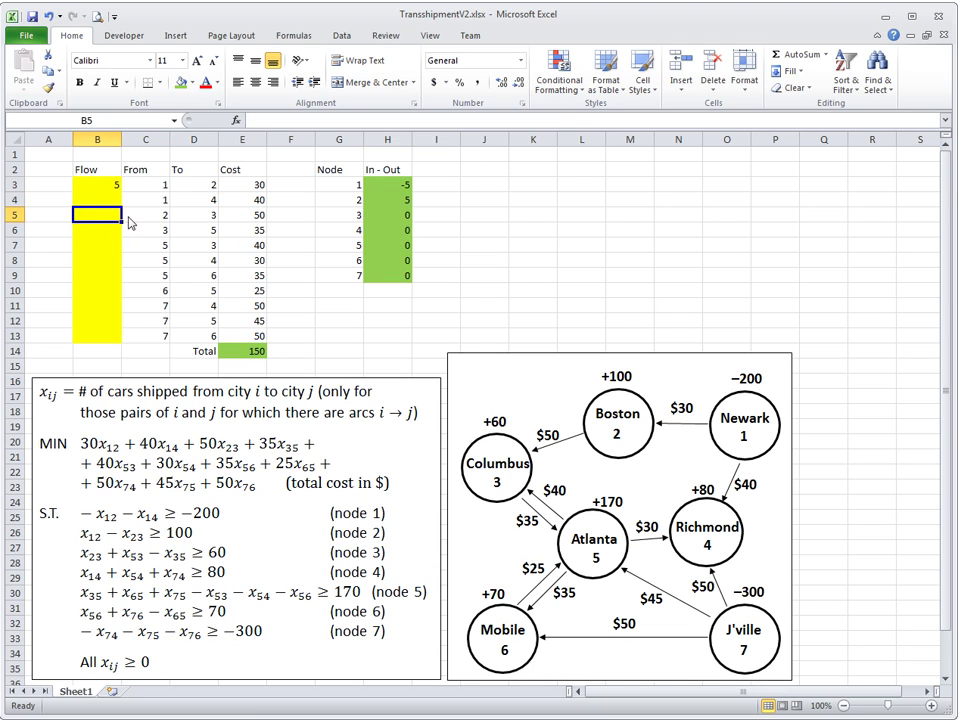
{"action": "type", "text": "2"}
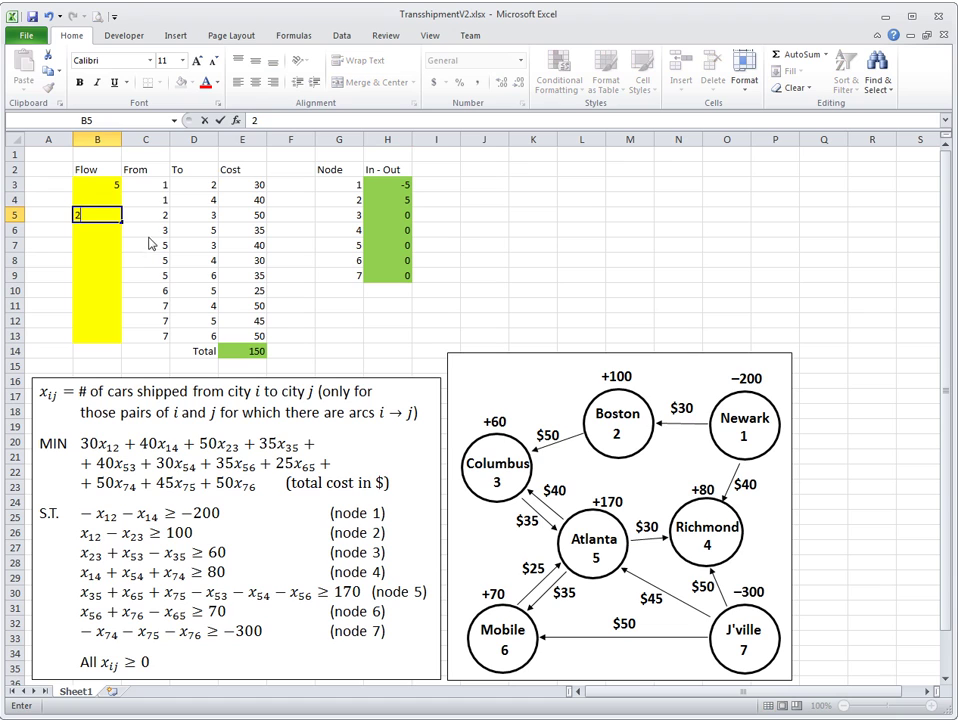
{"action": "left_click", "coordinate": [280, 235]}
{"action": "left_click", "coordinate": [161, 218]}
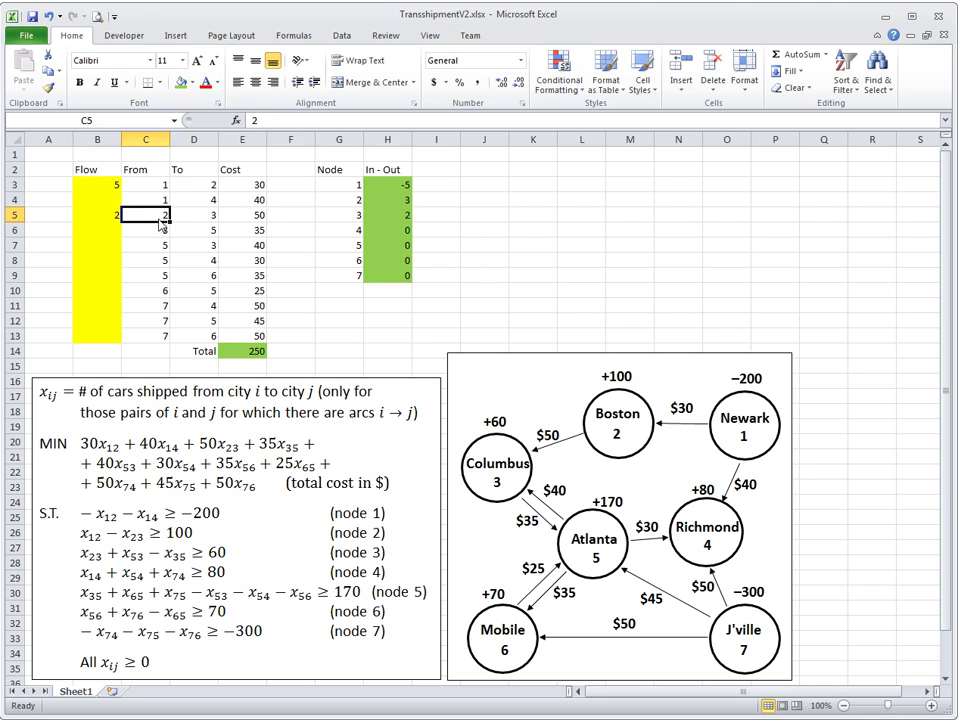
{"action": "left_click", "coordinate": [210, 188]}
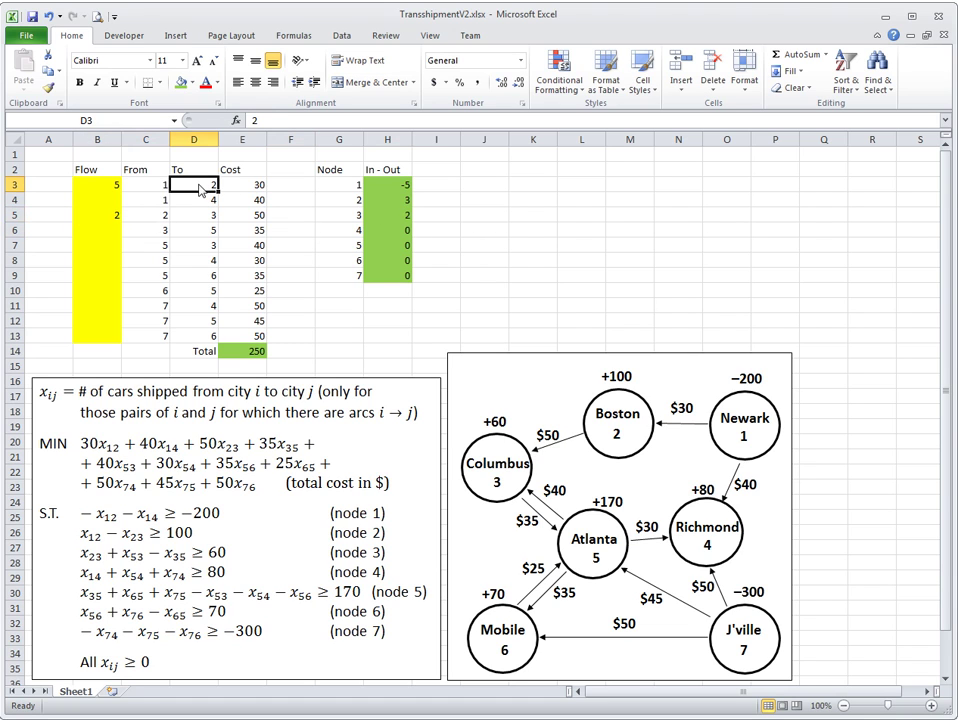
{"action": "left_click", "coordinate": [105, 186]}
{"action": "left_click", "coordinate": [113, 216]}
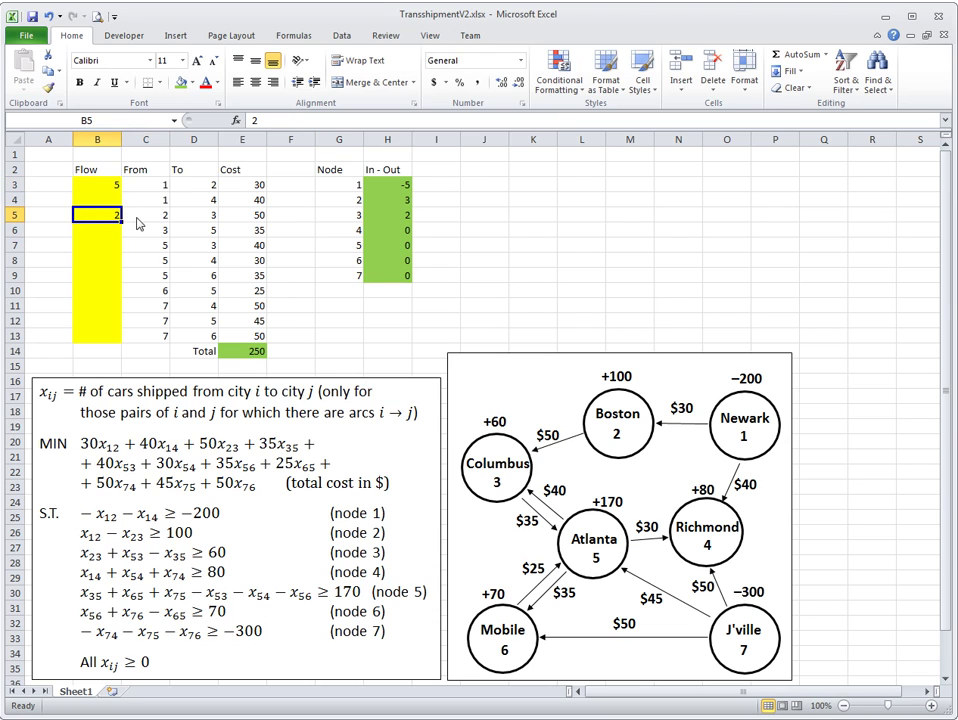
{"action": "left_click", "coordinate": [381, 203]}
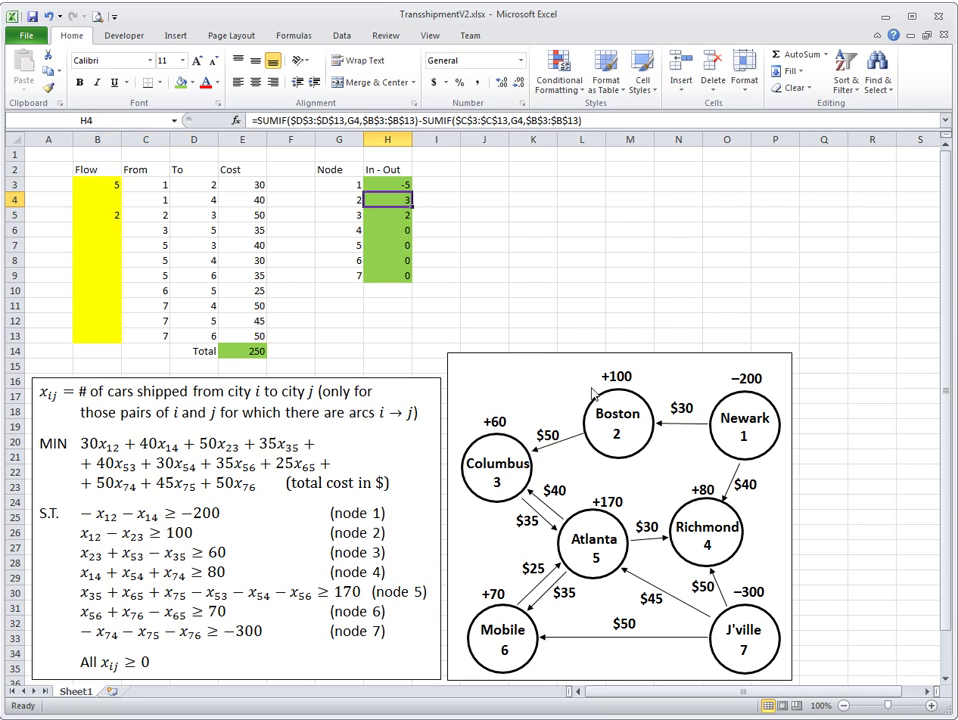
{"action": "left_click", "coordinate": [201, 217]}
{"action": "left_click", "coordinate": [388, 215]}
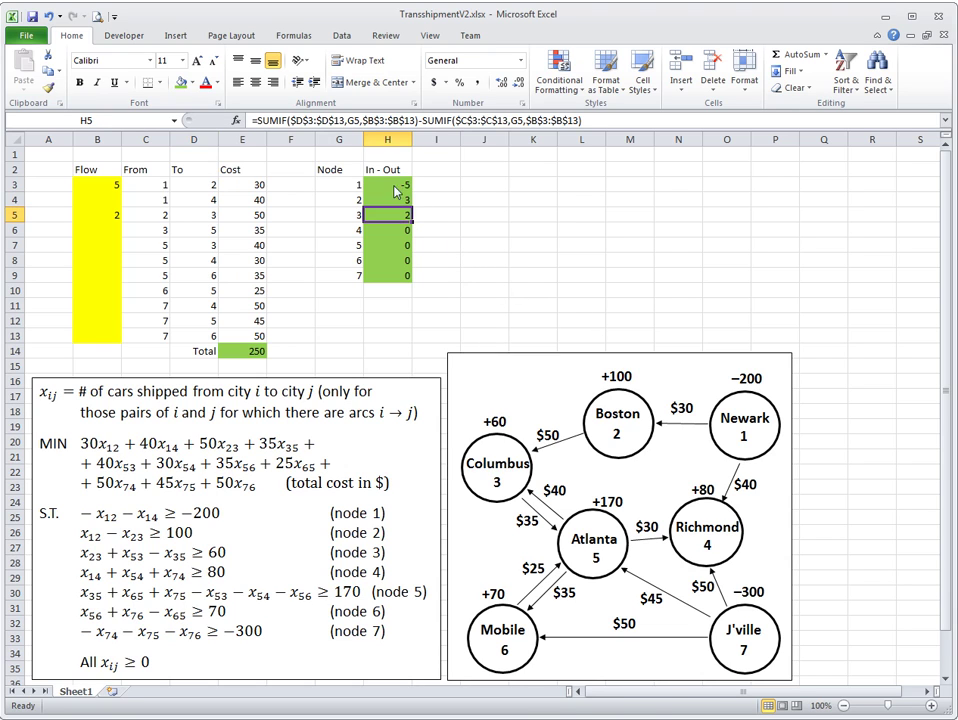
{"action": "left_click_drag", "start_coordinate": [396, 192], "coordinate": [398, 276]}
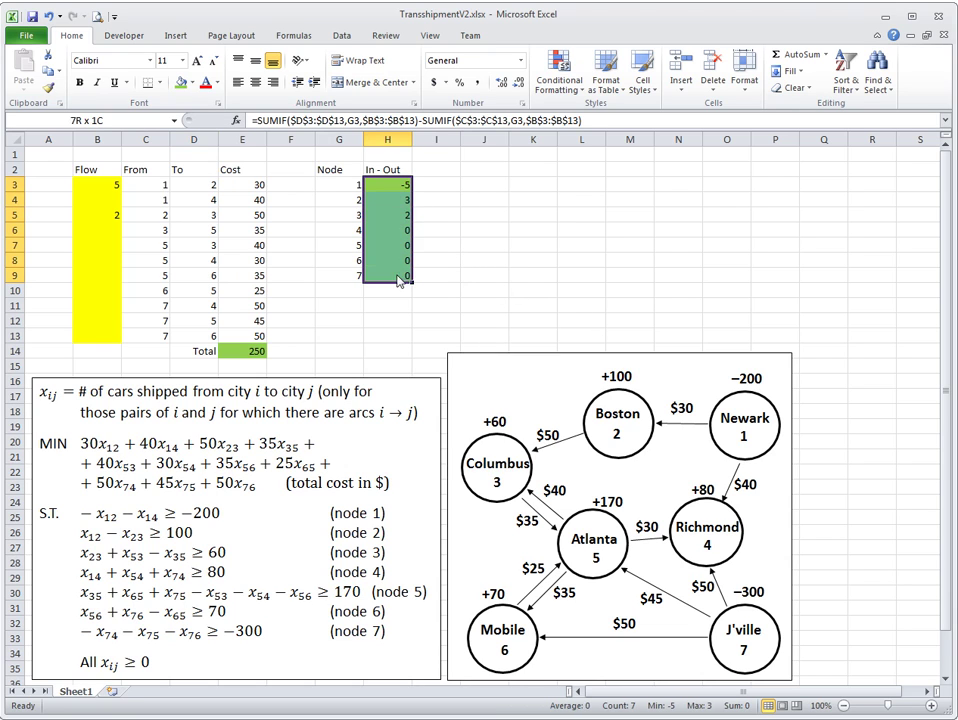
{"action": "left_click", "coordinate": [438, 176]}
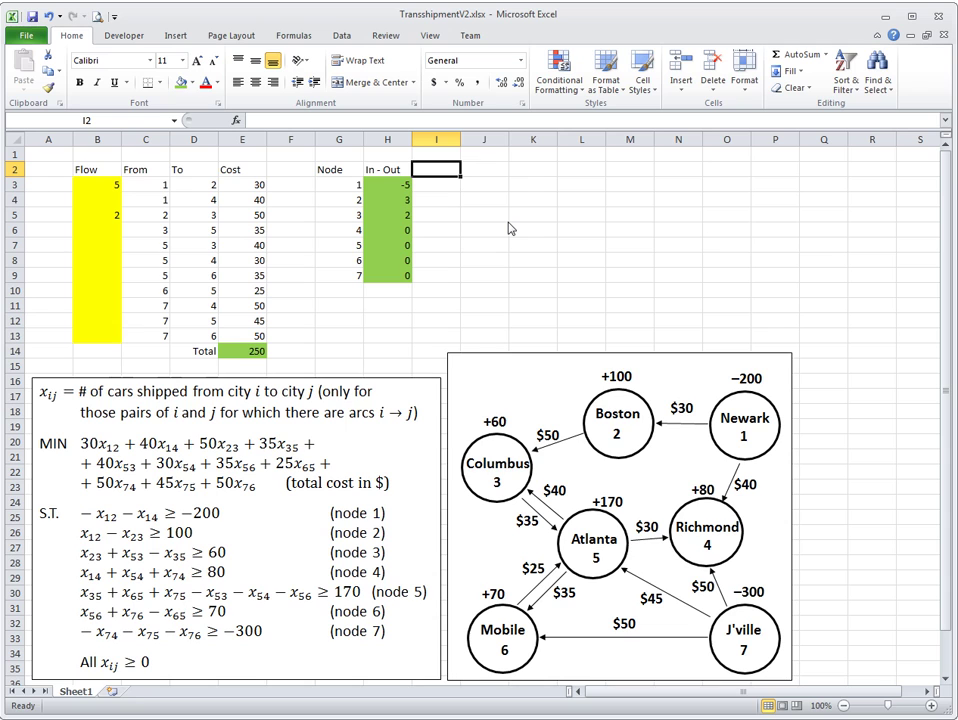
Add the RHS (bi) heading in I2 with requirements -200 and 100 for nodes 1 and 2
{"action": "type", "text": "RHS"}
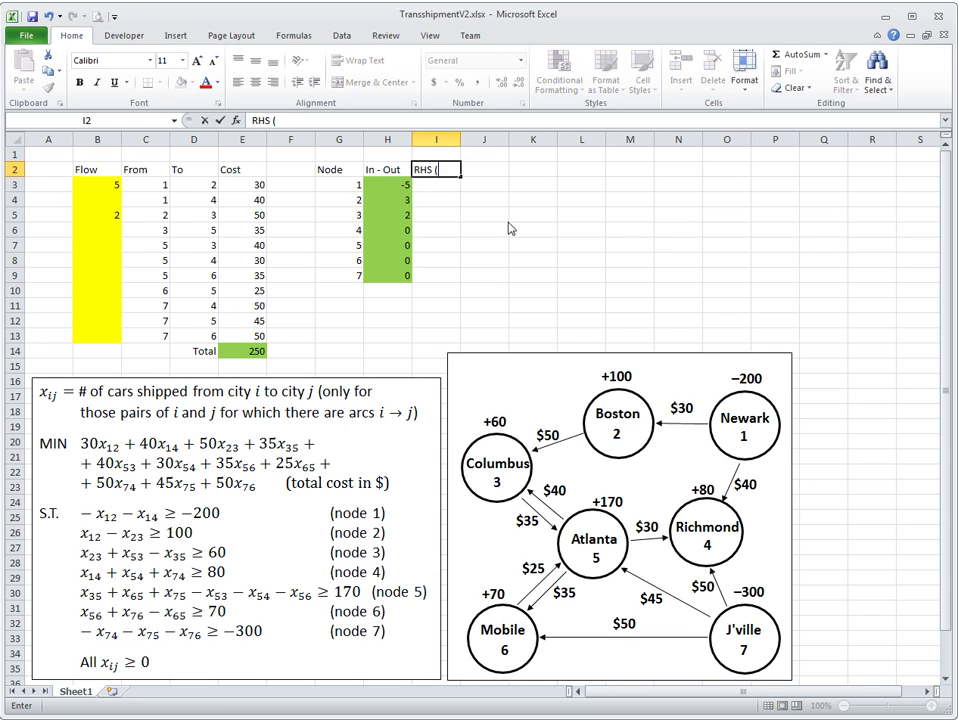
{"action": "type", "text": " (bi)"}
{"action": "key", "text": "Return"}
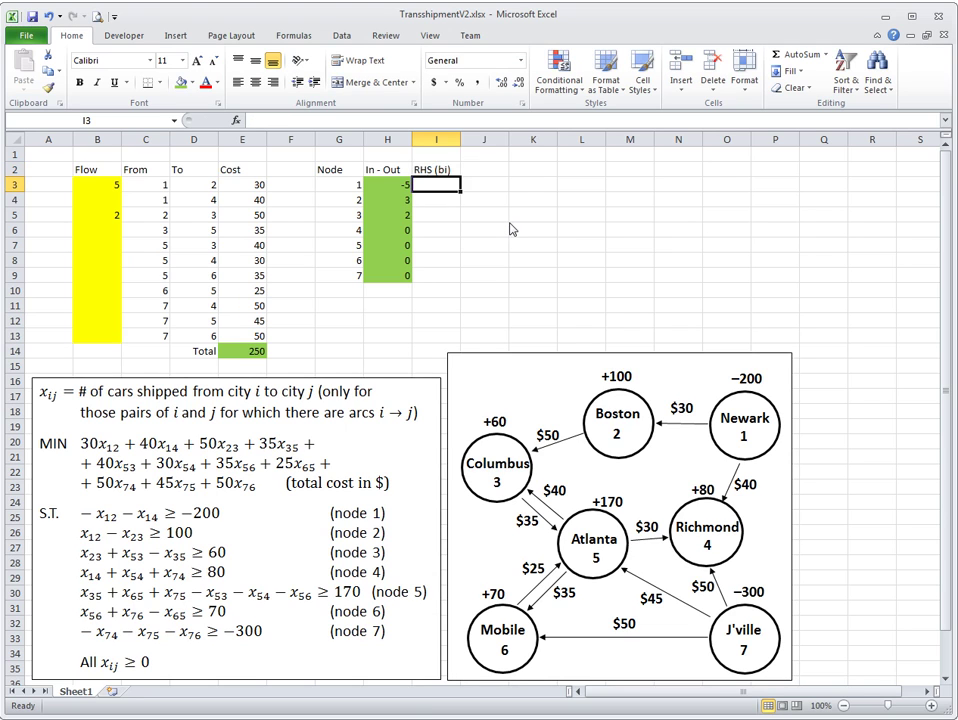
{"action": "type", "text": "-220"}
{"action": "key", "text": "BackSpace"}
{"action": "key", "text": "BackSpace"}
{"action": "type", "text": "00"}
{"action": "key", "text": "Return"}
{"action": "type", "text": "100"}
{"action": "key", "text": "Return"}
Enter the remaining node requirements 60, 80, 170, 70 and -300 down to I9
{"action": "type", "text": "60"}
{"action": "key", "text": "Return"}
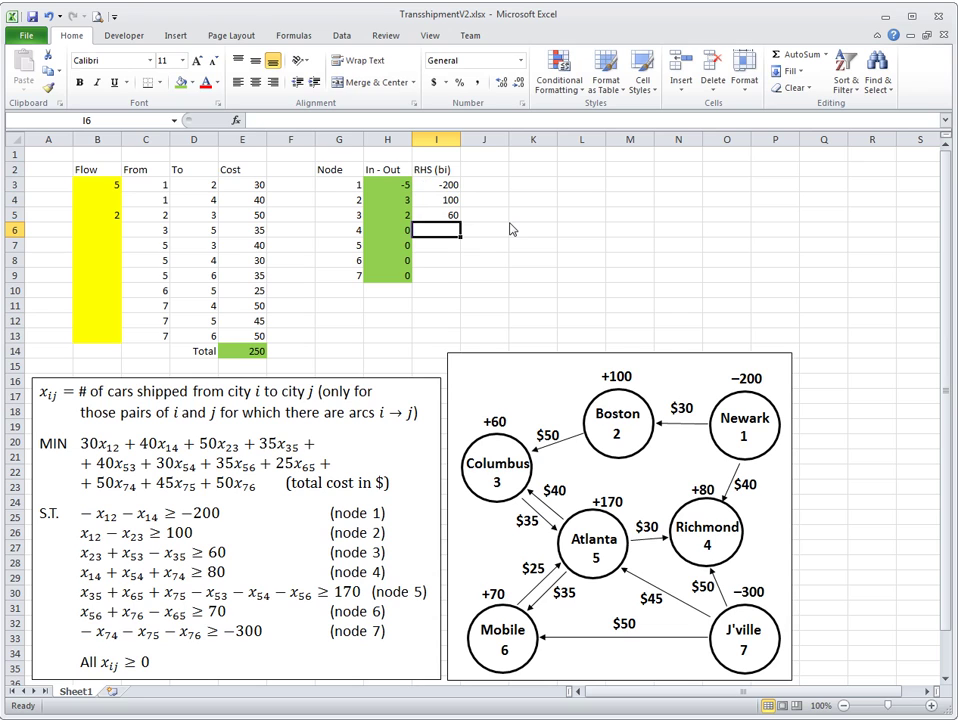
{"action": "type", "text": "80"}
{"action": "key", "text": "Return"}
{"action": "type", "text": "170"}
{"action": "key", "text": "Return"}
{"action": "type", "text": "70"}
{"action": "key", "text": "Return"}
{"action": "type", "text": "-300"}
{"action": "key", "text": "Return"}
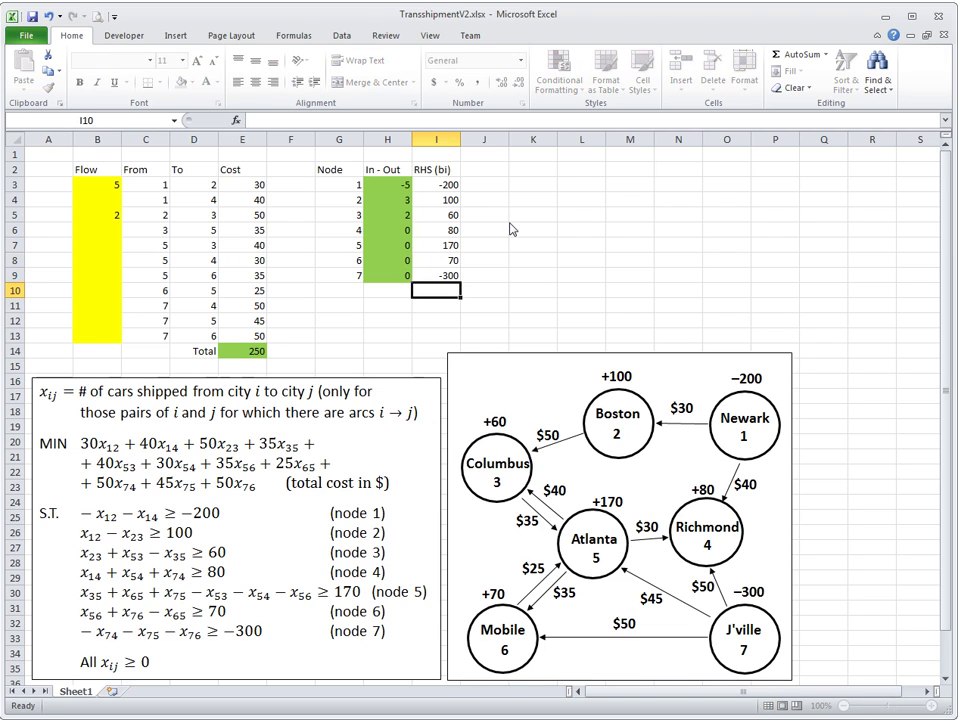
Set Solver to minimise total cost $E$14 by changing the flows $B$3:$B$13
{"action": "left_click", "coordinate": [255, 351]}
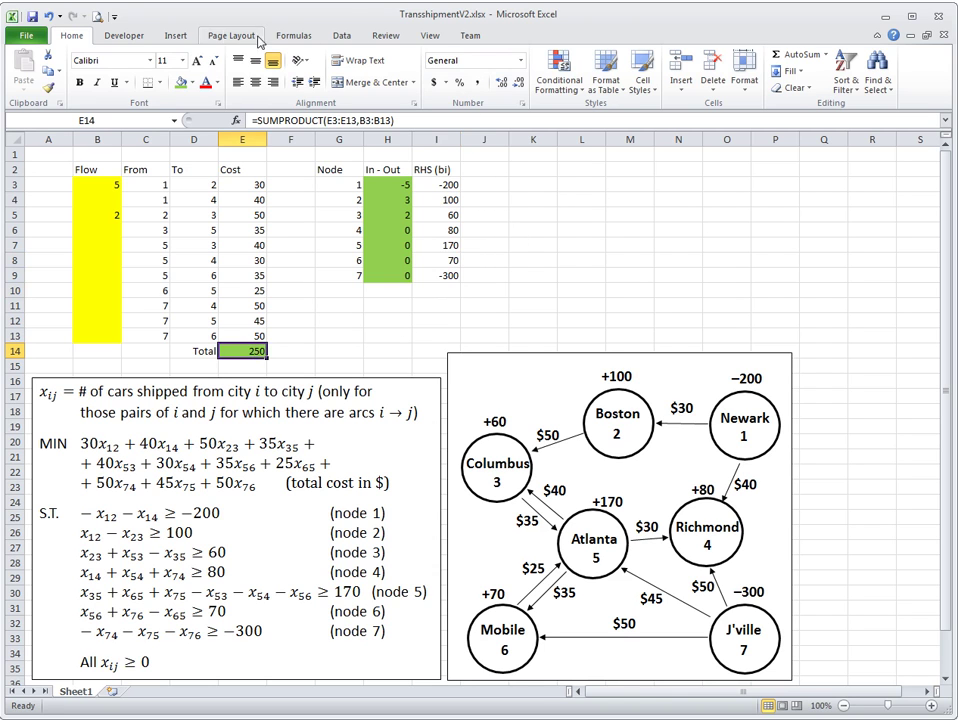
{"action": "left_click", "coordinate": [342, 35]}
{"action": "left_click", "coordinate": [912, 55]}
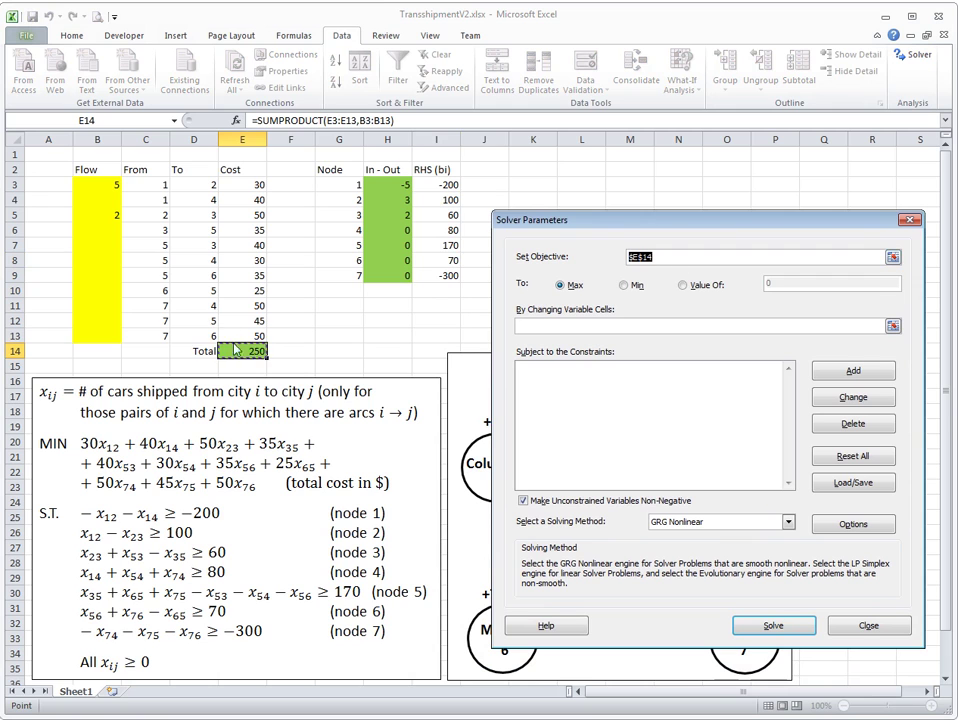
{"action": "left_click", "coordinate": [625, 286]}
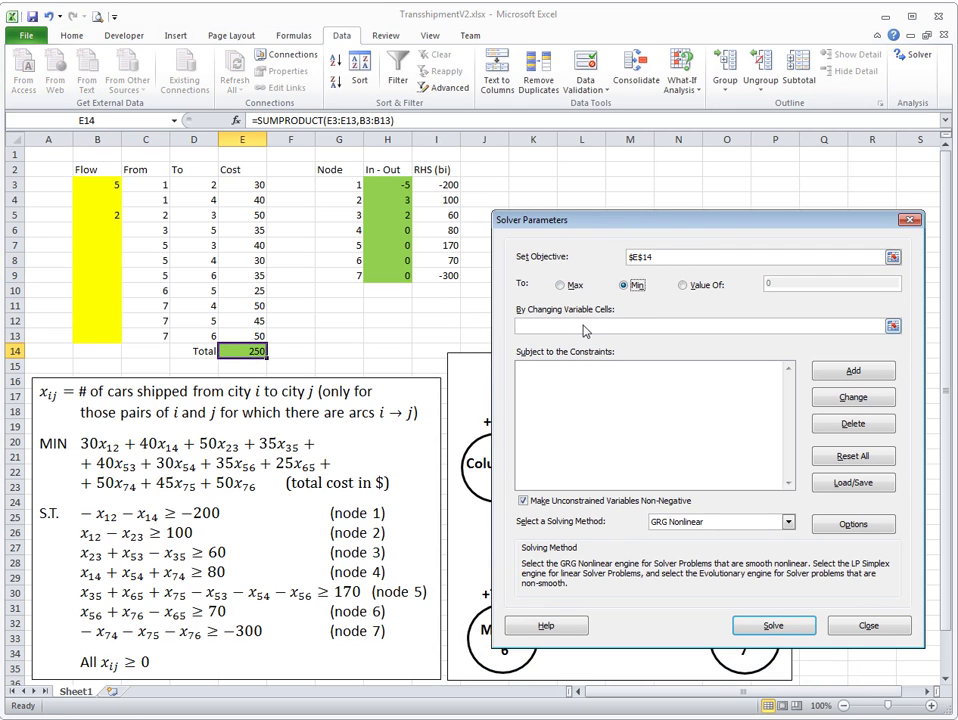
{"action": "left_click_drag", "start_coordinate": [87, 195], "coordinate": [85, 337]}
Add the node balance constraint H3:H9 >= I3:I9
{"action": "left_click", "coordinate": [853, 371]}
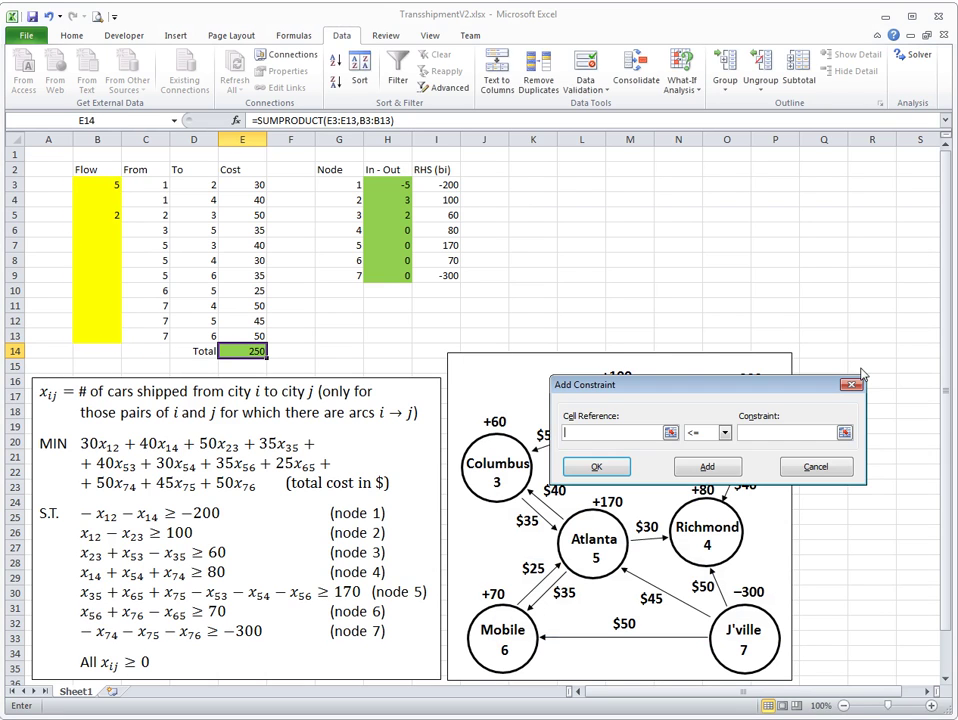
{"action": "left_click_drag", "start_coordinate": [398, 186], "coordinate": [400, 278]}
{"action": "left_click", "coordinate": [712, 436]}
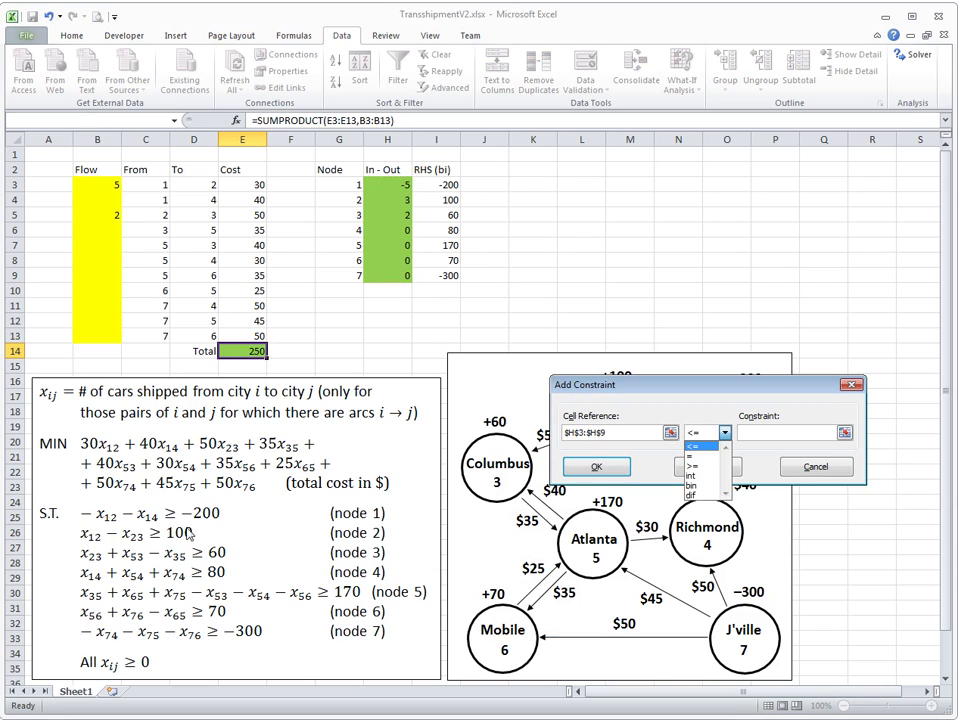
{"action": "key", "text": "Down"}
{"action": "key", "text": "Down"}
{"action": "key", "text": "Return"}
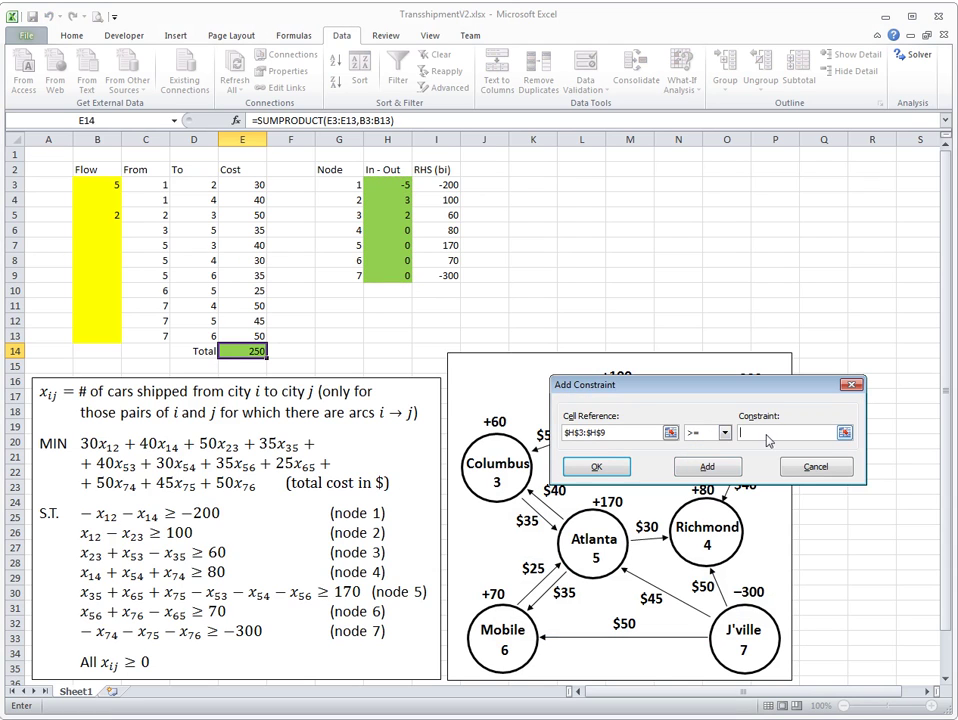
{"action": "left_click_drag", "start_coordinate": [435, 186], "coordinate": [435, 275]}
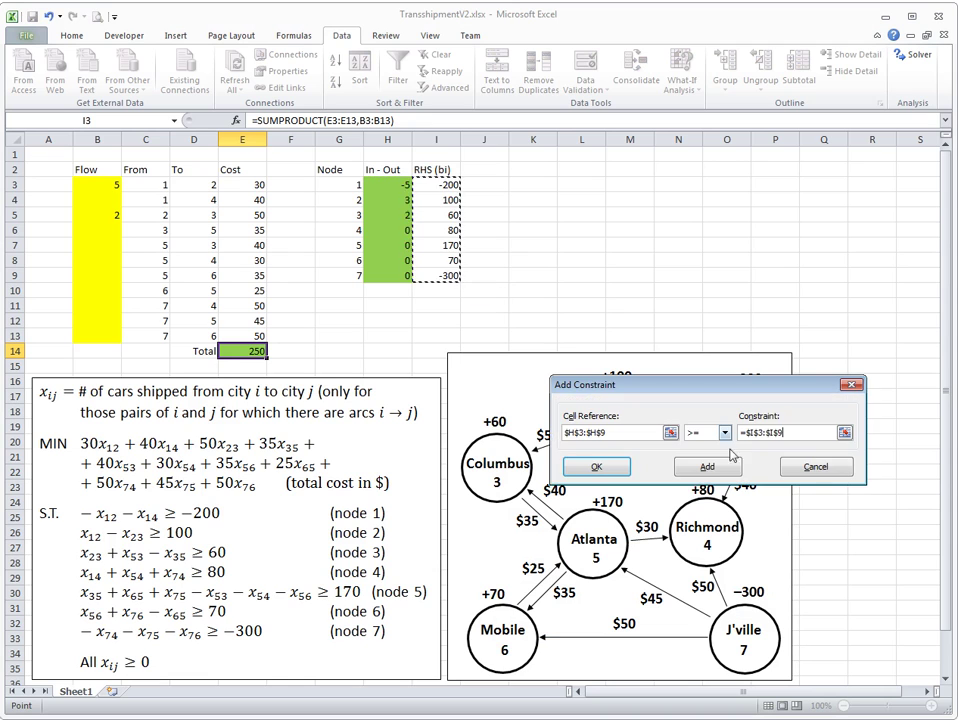
{"action": "left_click", "coordinate": [710, 467]}
Add the constraint B3:B13 >= 0 on the flows
{"action": "left_click_drag", "start_coordinate": [96, 185], "coordinate": [92, 335]}
{"action": "left_click", "coordinate": [725, 433]}
{"action": "left_click", "coordinate": [700, 471]}
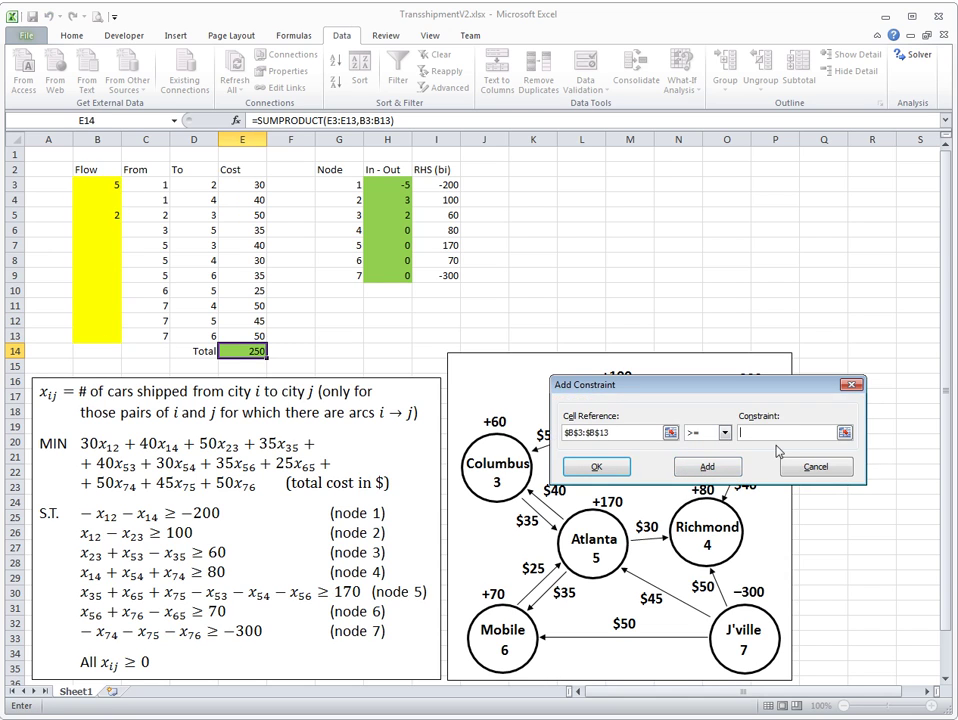
{"action": "type", "text": "0"}
{"action": "left_click", "coordinate": [596, 467]}
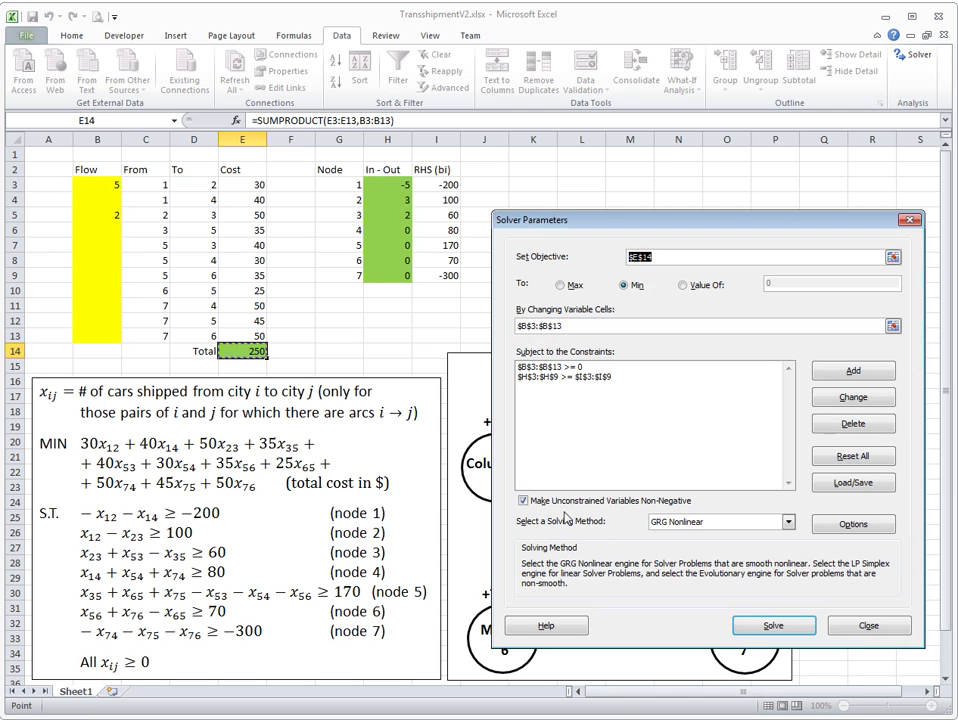
Untick automatic non-negativity, choose Simplex LP, and solve for a 22350 total cost
{"action": "left_click", "coordinate": [572, 506]}
{"action": "left_click", "coordinate": [720, 521]}
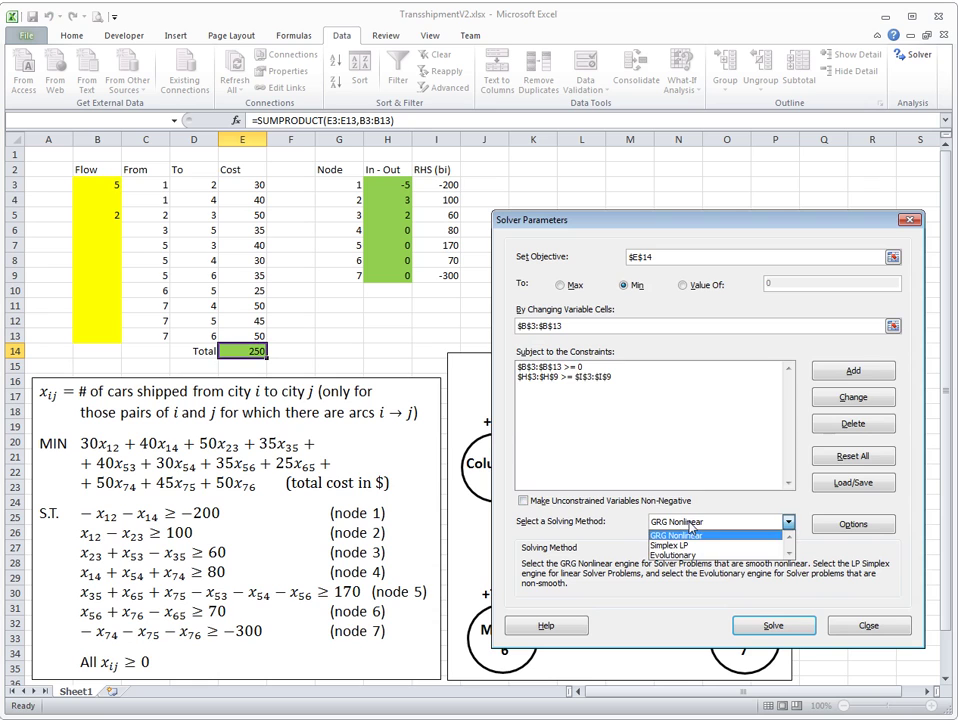
{"action": "left_click", "coordinate": [680, 538]}
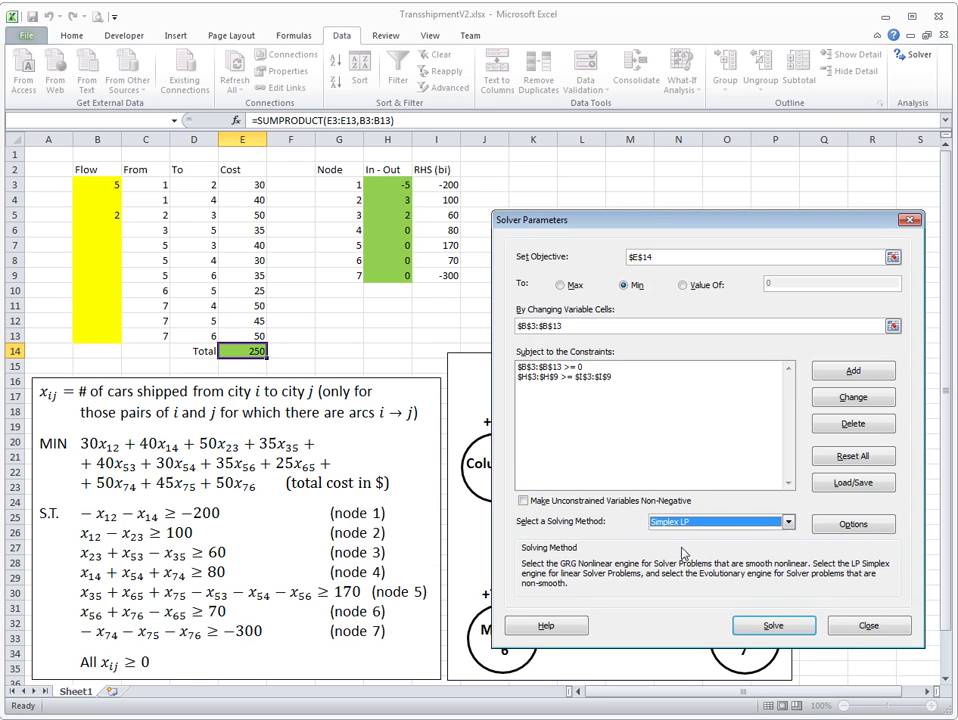
{"action": "left_click", "coordinate": [772, 626]}
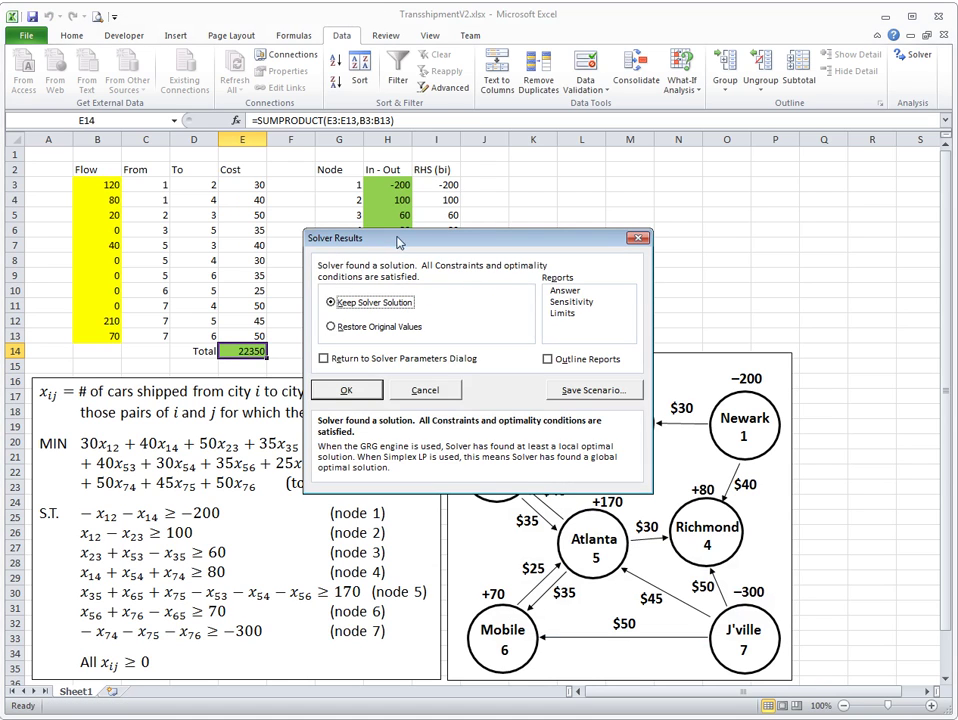
After checking the In - Out balances, keep the solution with Answer and Sensitivity reports
{"action": "left_click_drag", "start_coordinate": [398, 242], "coordinate": [607, 238]}
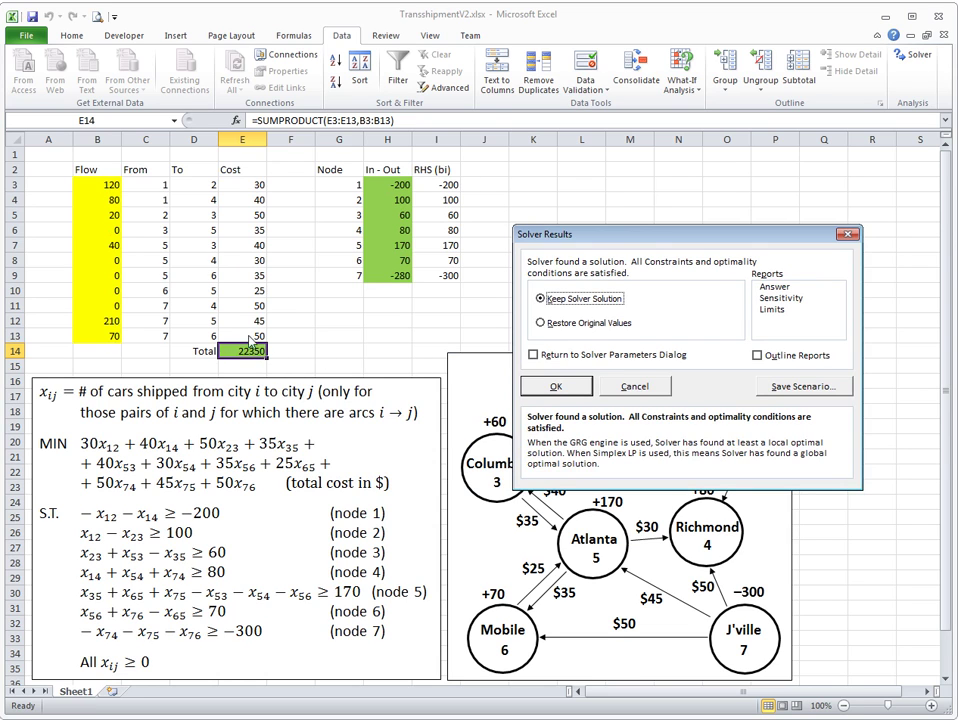
{"action": "left_click_drag", "start_coordinate": [626, 231], "coordinate": [646, 86]}
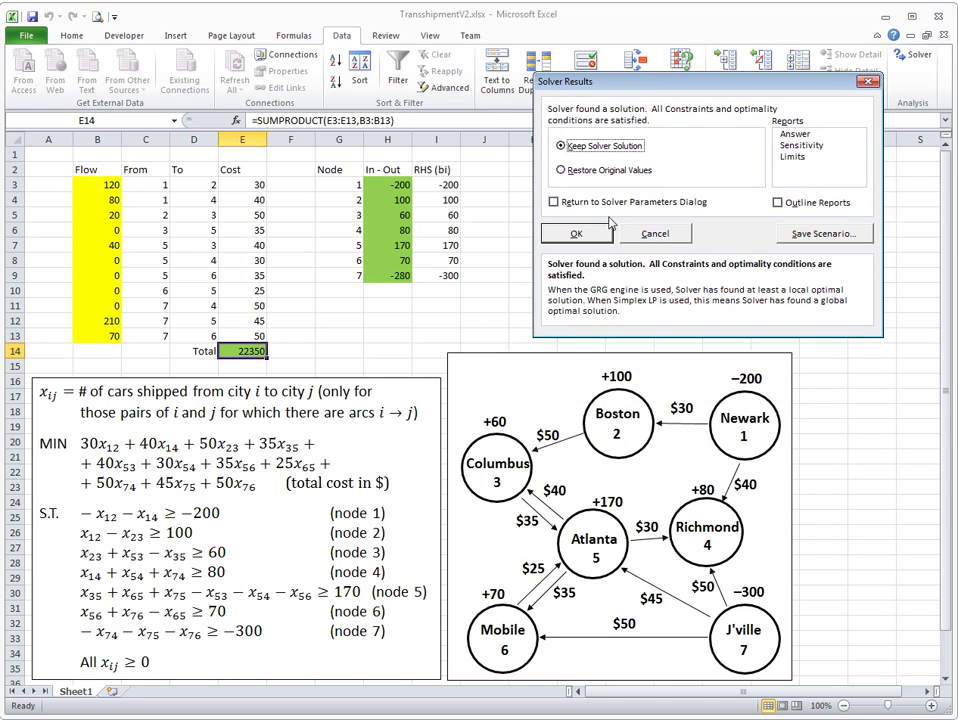
{"action": "left_click", "coordinate": [796, 133]}
{"action": "left_click", "coordinate": [802, 145]}
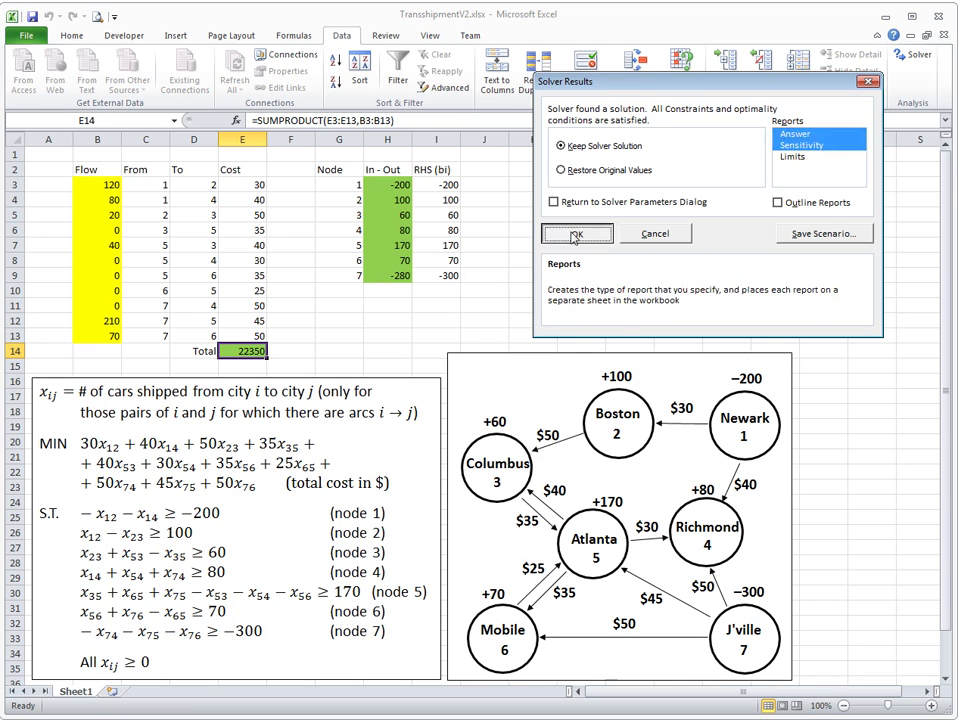
{"action": "left_click", "coordinate": [562, 240]}
Review Answer Report 1, then Sensitivity Report 1's reduced costs, shadow prices and allowable ranges, then Sheet1
{"action": "left_click", "coordinate": [200, 691]}
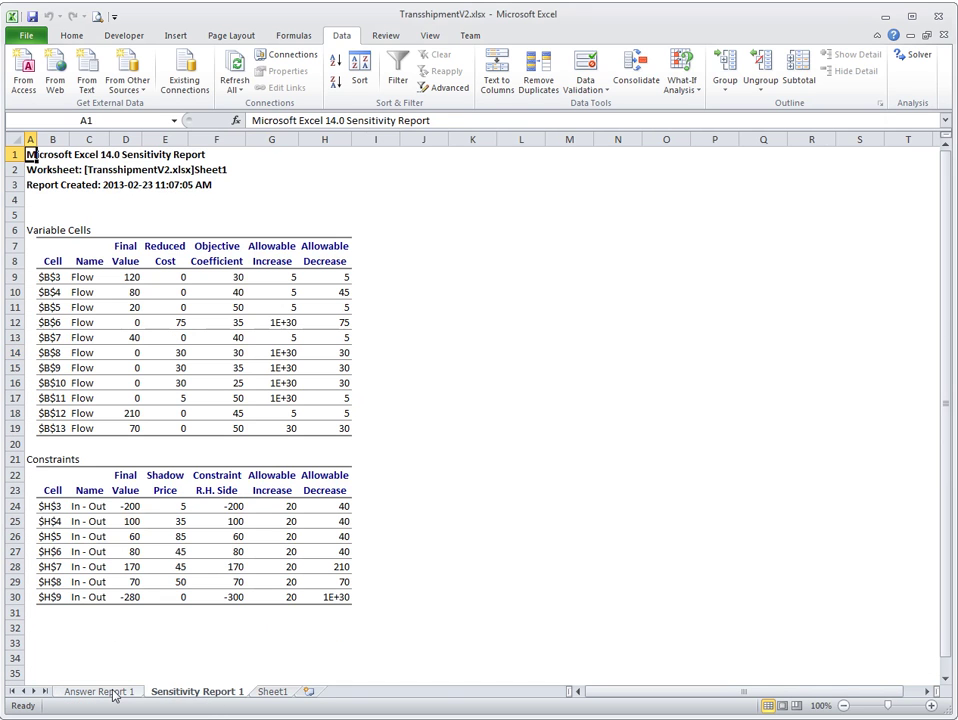
{"action": "left_click", "coordinate": [114, 691]}
{"action": "left_click", "coordinate": [180, 691]}
{"action": "mouse_move", "coordinate": [180, 510]}
{"action": "left_mouse_down"}
{"action": "mouse_move", "coordinate": [197, 584]}
{"action": "mouse_move", "coordinate": [167, 530]}
{"action": "mouse_move", "coordinate": [167, 506]}
{"action": "left_mouse_up"}
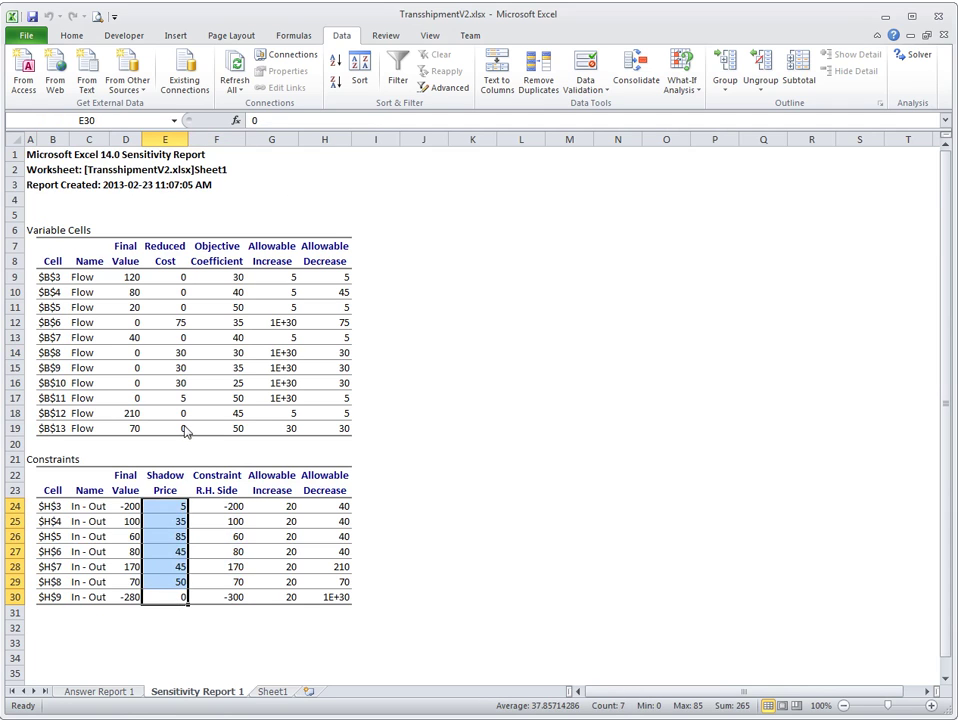
{"action": "left_click_drag", "start_coordinate": [168, 292], "coordinate": [170, 413]}
{"action": "left_click_drag", "start_coordinate": [279, 277], "coordinate": [316, 427]}
{"action": "left_click_drag", "start_coordinate": [290, 506], "coordinate": [315, 611]}
{"action": "left_click", "coordinate": [276, 692]}
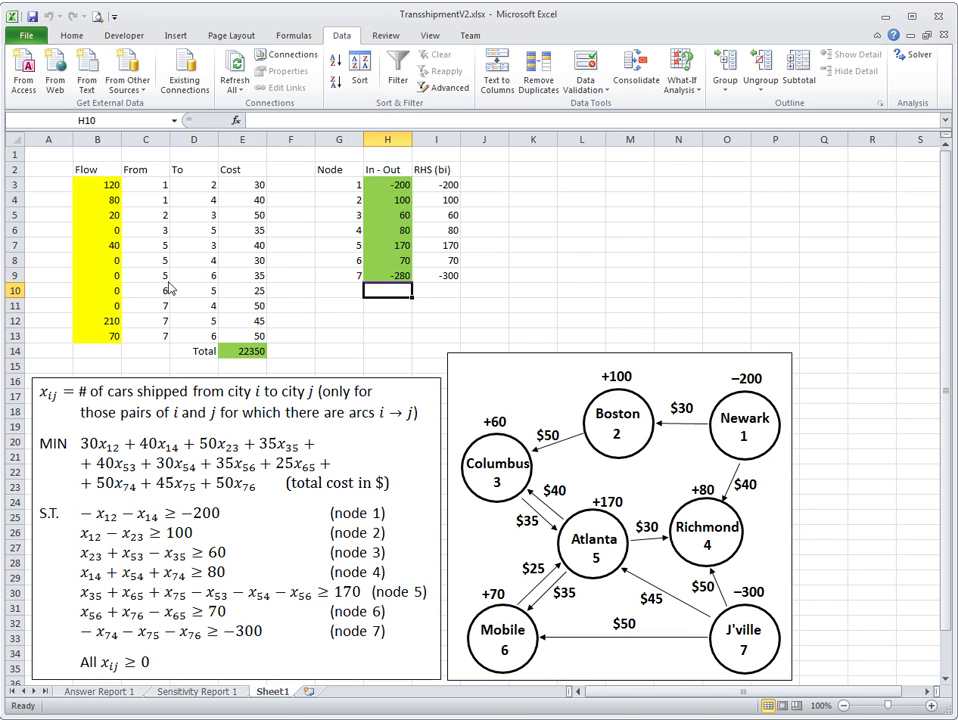
Walk through the optimal flows: node 1's two outflows, 20 (2→3), 210 (7→5), 40 (5→3), 70 (7→6)
{"action": "key", "text": "Down"}
{"action": "key", "text": "Down"}
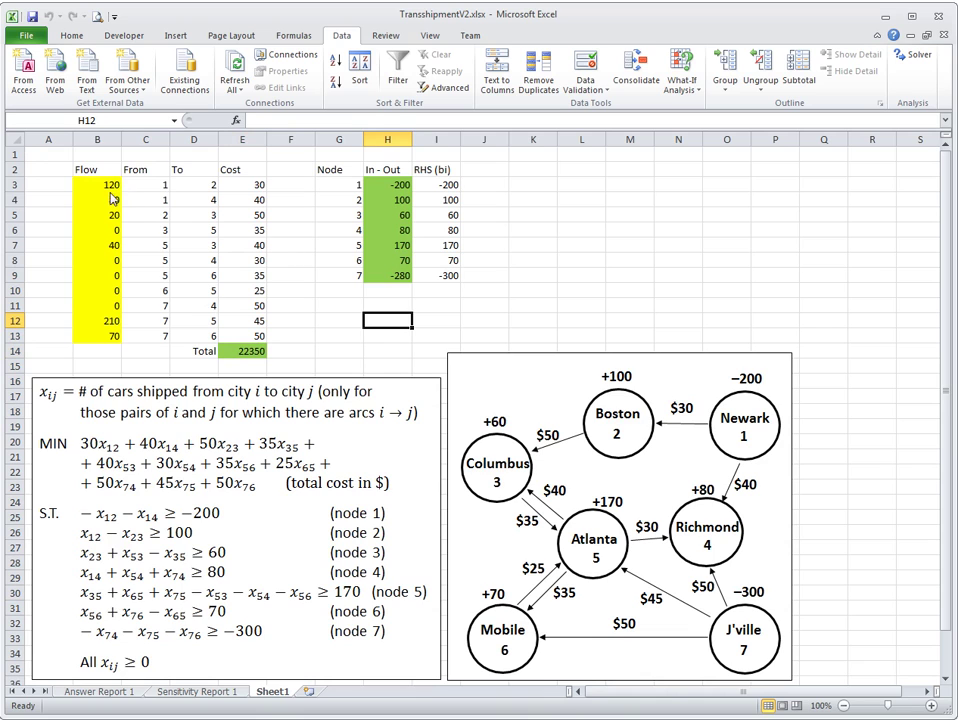
{"action": "left_click_drag", "start_coordinate": [108, 190], "coordinate": [124, 205]}
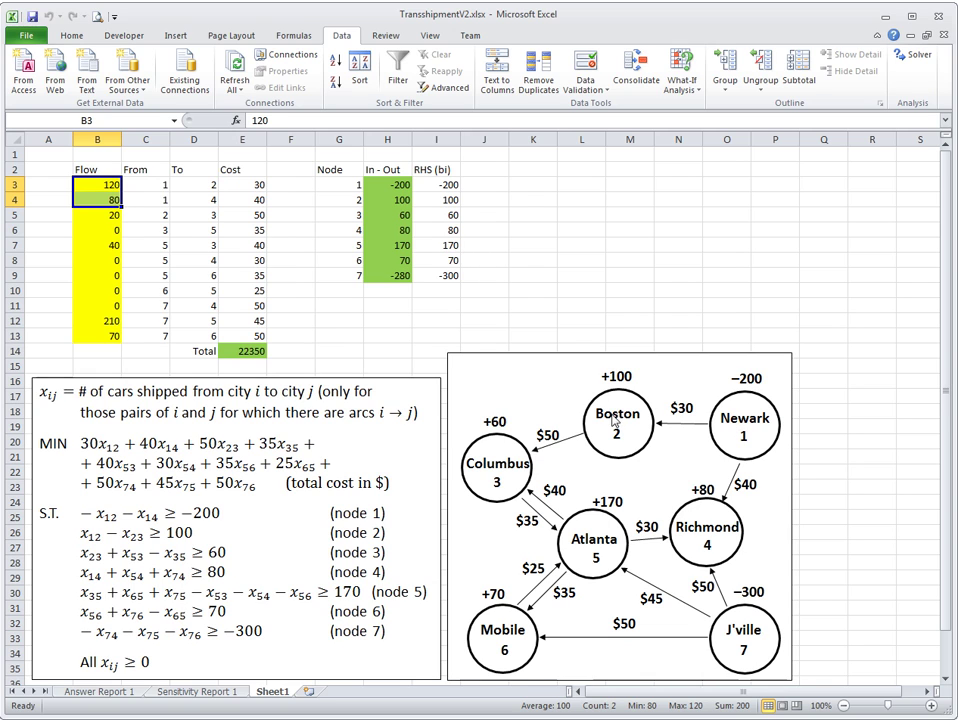
{"action": "left_click", "coordinate": [90, 214]}
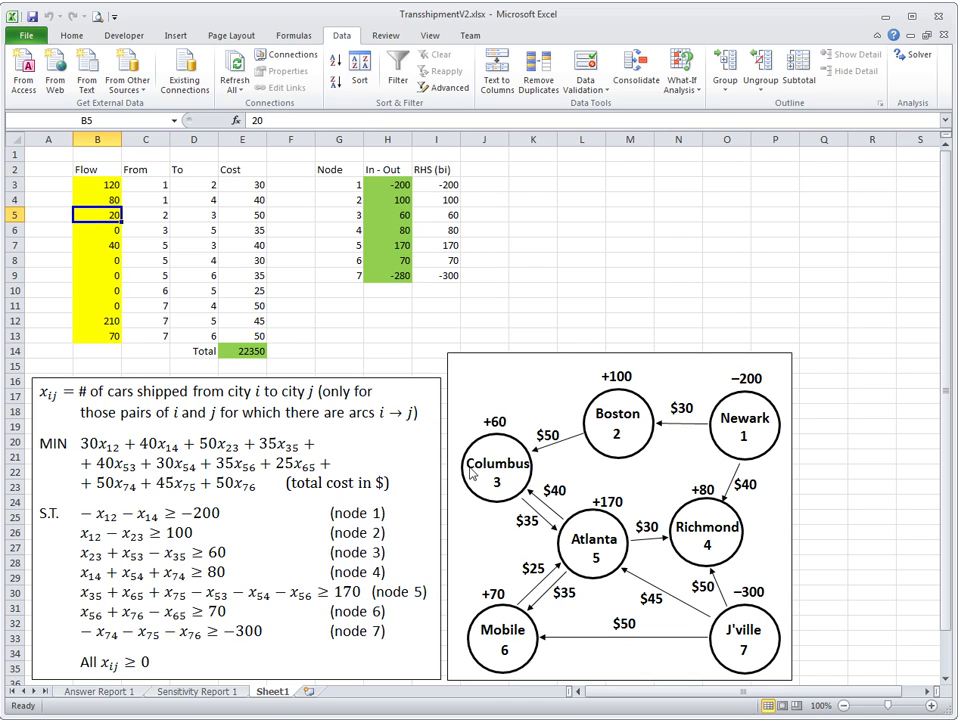
{"action": "left_click", "coordinate": [97, 320]}
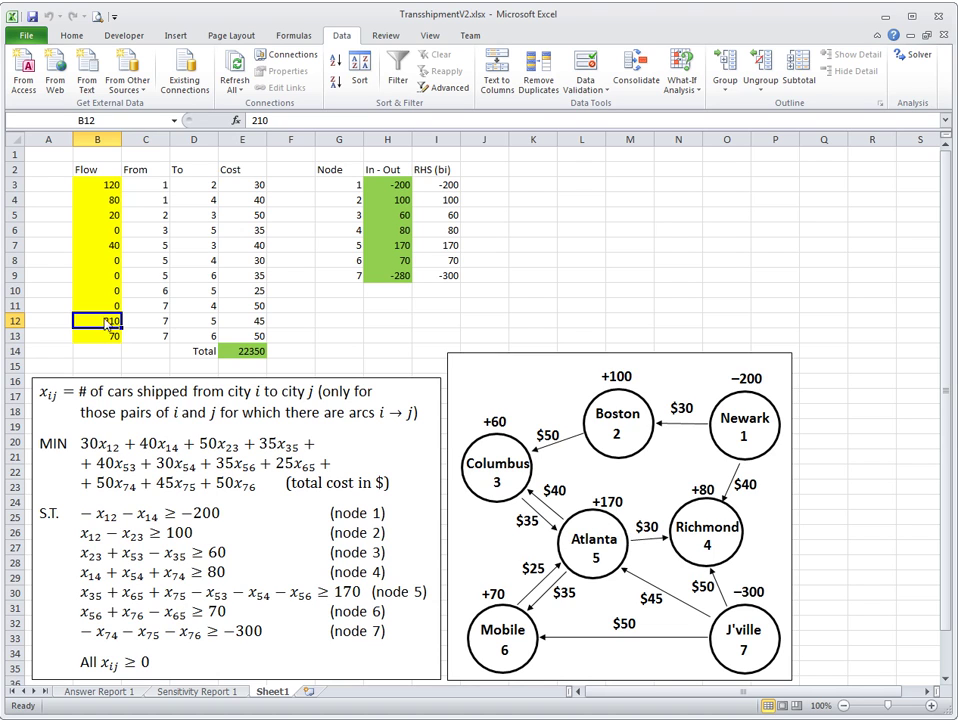
{"action": "left_click_drag", "start_coordinate": [112, 245], "coordinate": [202, 244]}
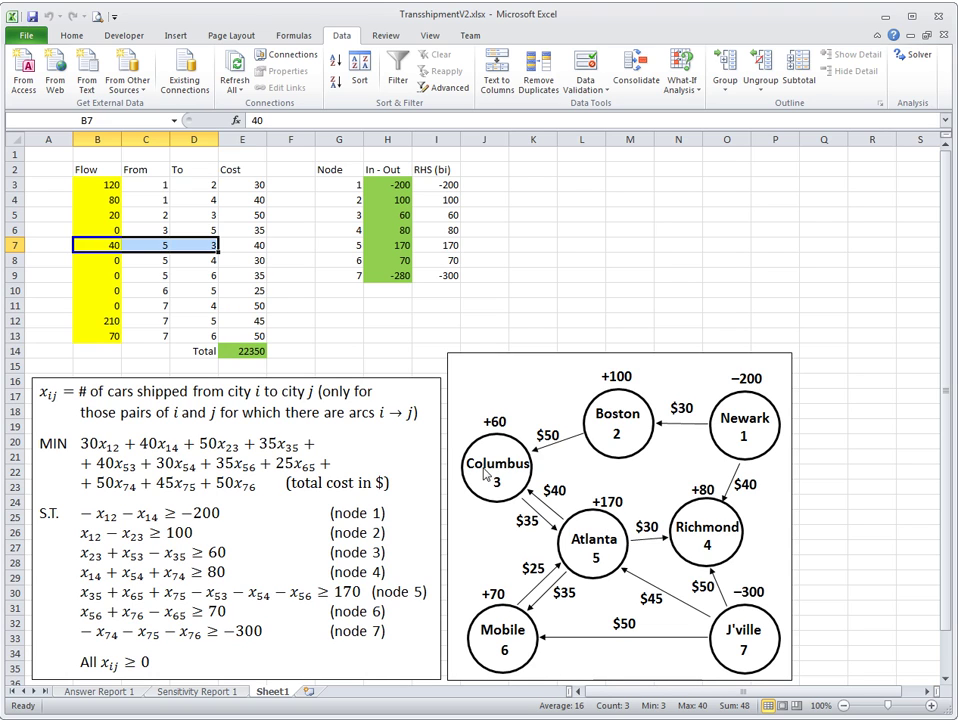
{"action": "left_click", "coordinate": [93, 340]}
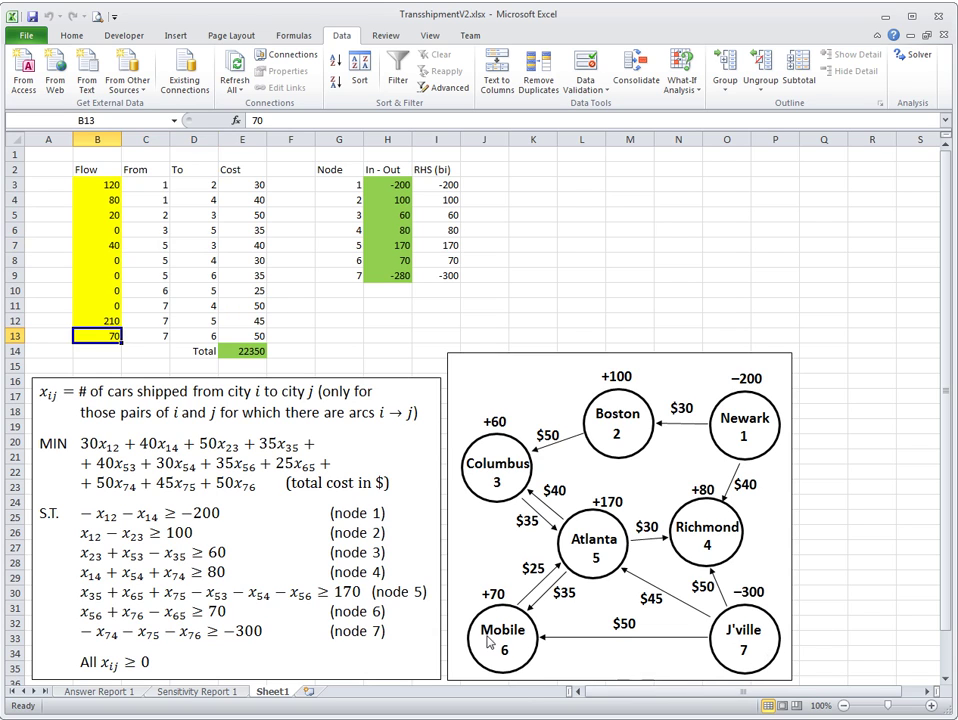
{"action": "left_click", "coordinate": [85, 167]}
Compare the In - Out balances with the RHS (bi) values for each node
{"action": "left_click_drag", "start_coordinate": [390, 199], "coordinate": [398, 272]}
{"action": "left_click_drag", "start_coordinate": [395, 187], "coordinate": [436, 276]}
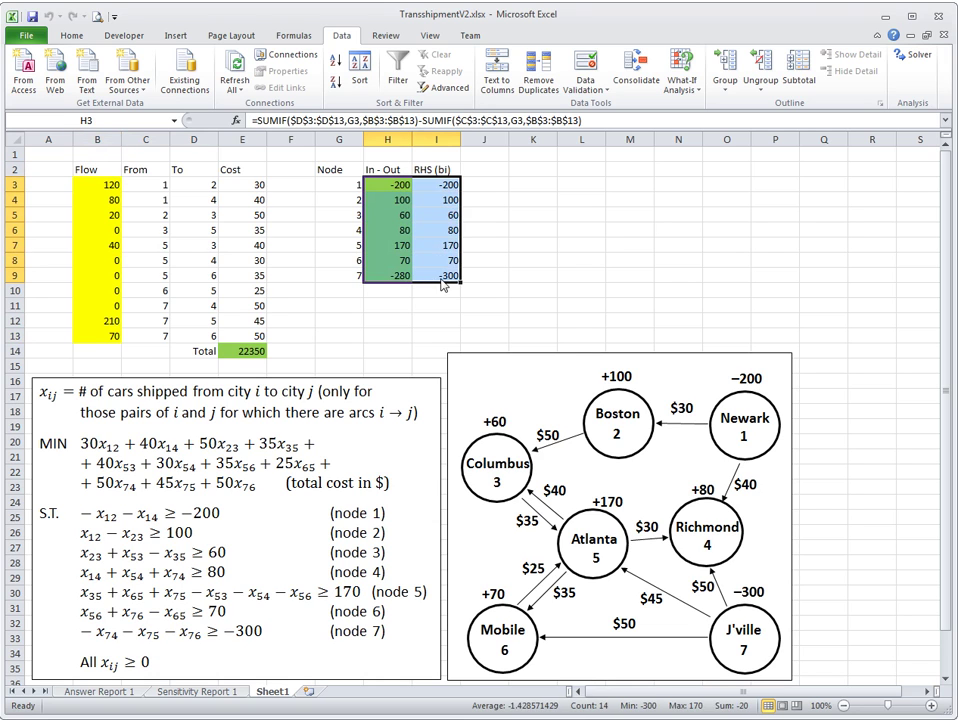
{"action": "left_click", "coordinate": [436, 276]}
{"action": "left_click", "coordinate": [393, 187]}
{"action": "left_click_drag", "start_coordinate": [393, 187], "coordinate": [438, 276]}
Check the total cost formula in E14 and select nearby cells
{"action": "left_click", "coordinate": [487, 276]}
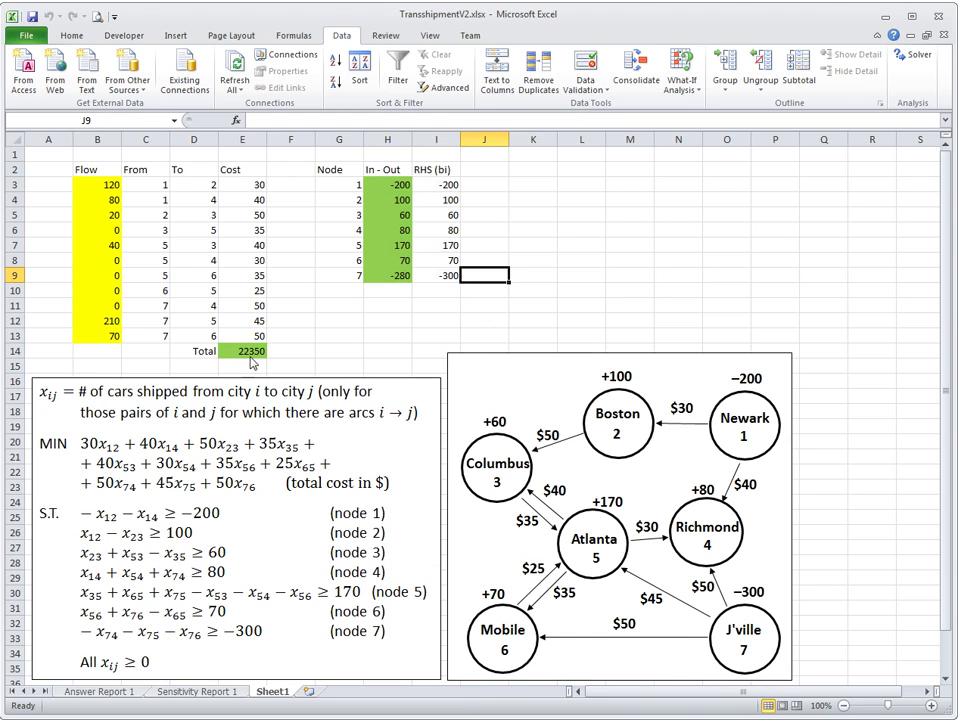
{"action": "left_click", "coordinate": [250, 353]}
{"action": "left_click", "coordinate": [290, 354]}
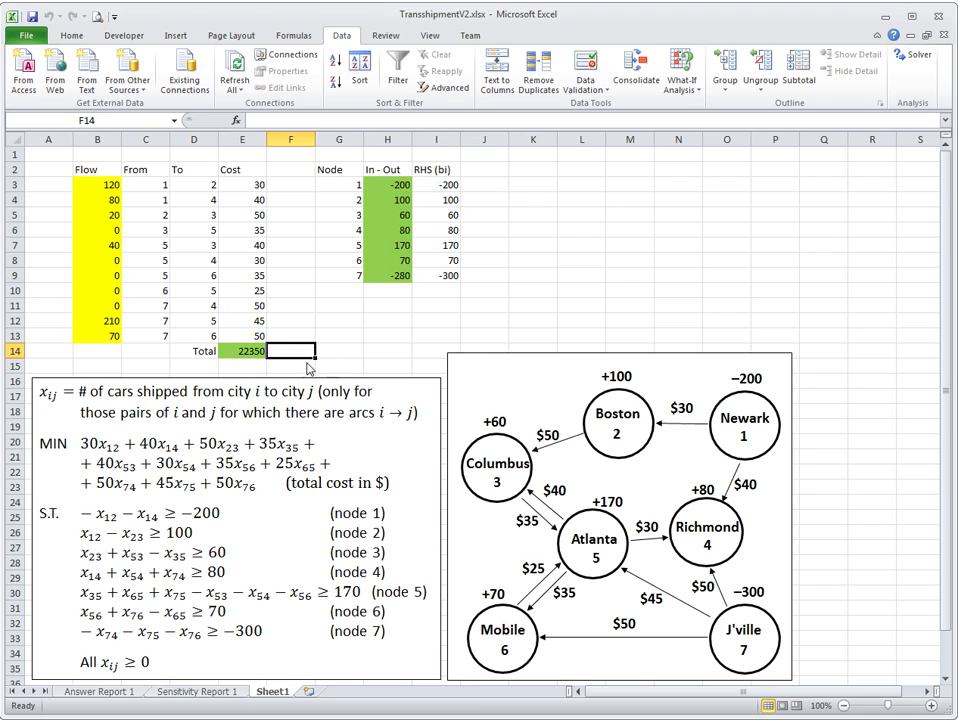
{"action": "left_click", "coordinate": [414, 311]}
{"action": "left_click", "coordinate": [378, 304]}
{"action": "left_click_drag", "start_coordinate": [340, 306], "coordinate": [430, 314]}
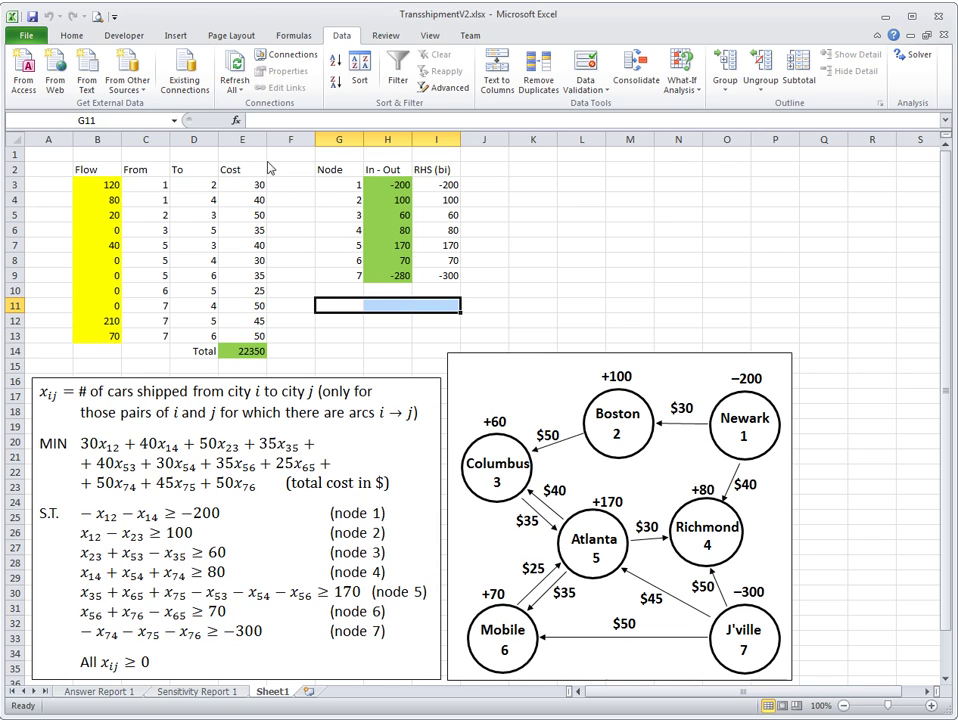
{"action": "left_click", "coordinate": [452, 310]}
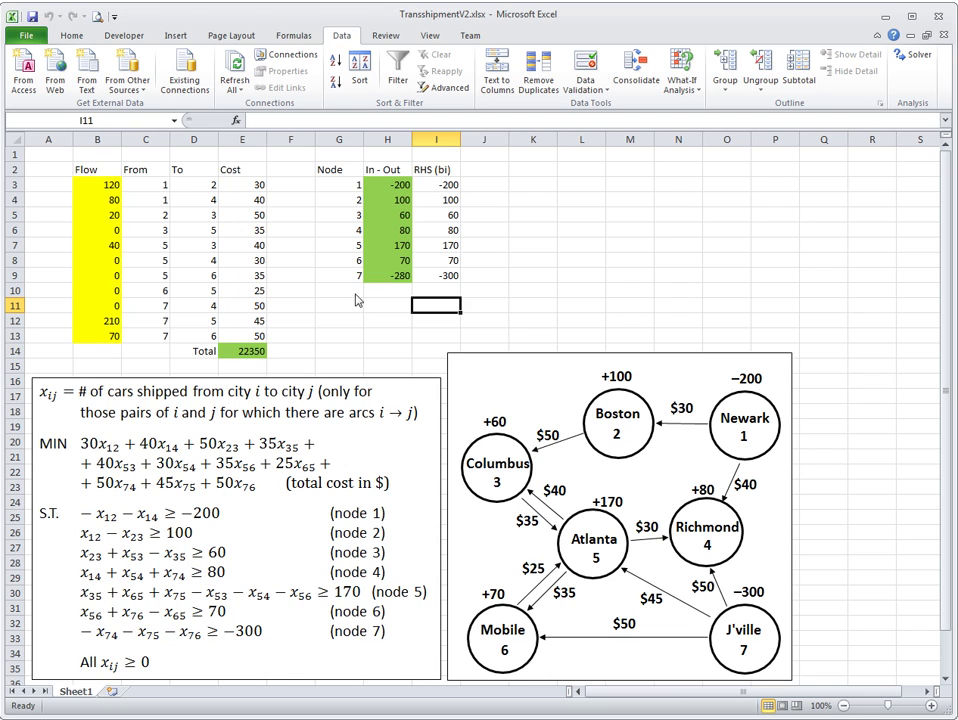
{"action": "left_click_drag", "start_coordinate": [346, 310], "coordinate": [413, 315]}
{"action": "left_click", "coordinate": [420, 311]}
{"action": "left_click_drag", "start_coordinate": [160, 190], "coordinate": [200, 336]}
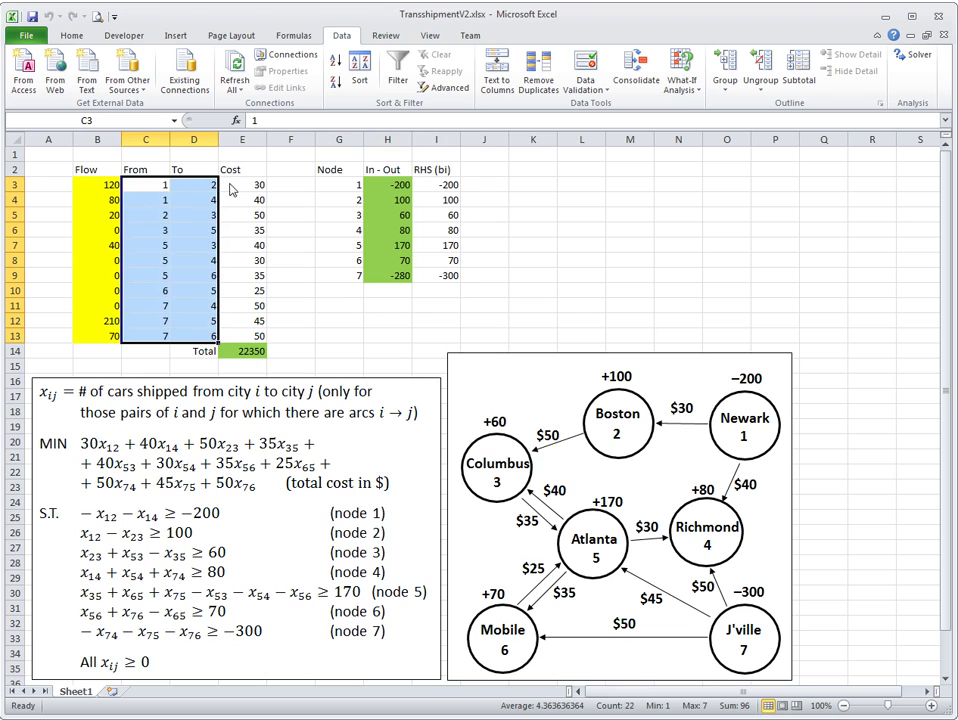
{"action": "left_click_drag", "start_coordinate": [258, 185], "coordinate": [258, 336]}
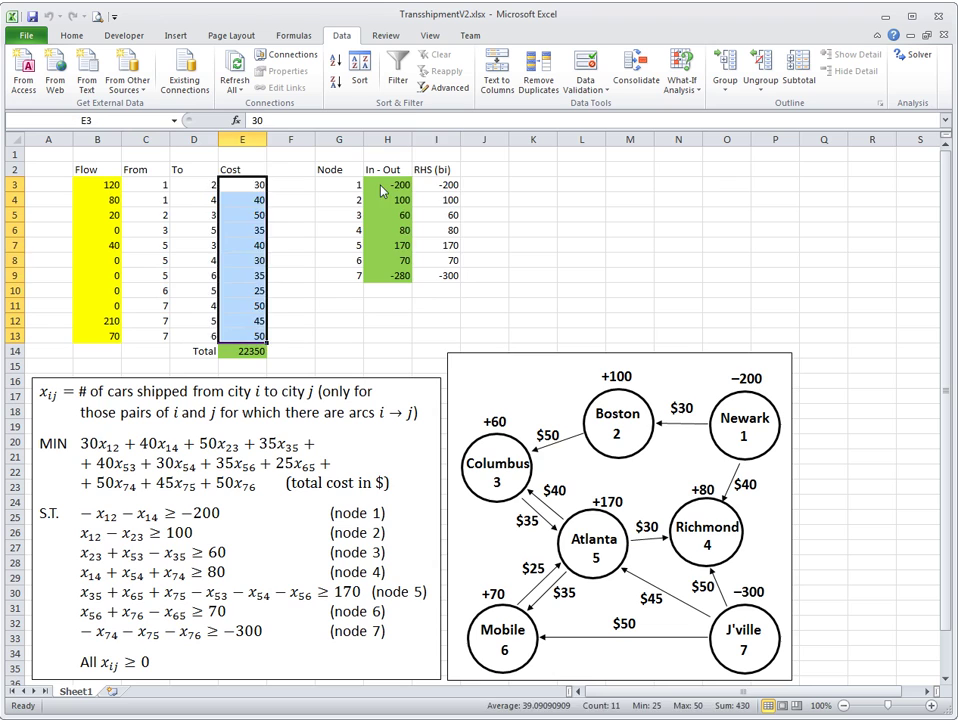
{"action": "left_click_drag", "start_coordinate": [384, 191], "coordinate": [436, 276]}
{"action": "left_click", "coordinate": [405, 289]}
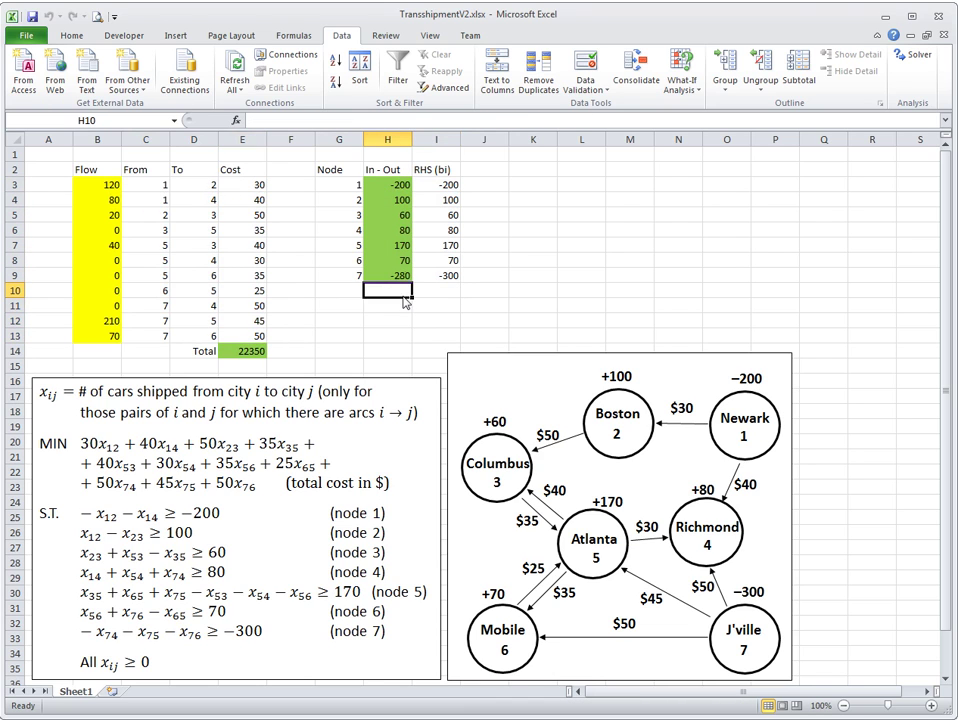
Inspect node 1's SUMIF net-flow formula in H3, leaving it unchanged
{"action": "left_click", "coordinate": [401, 193]}
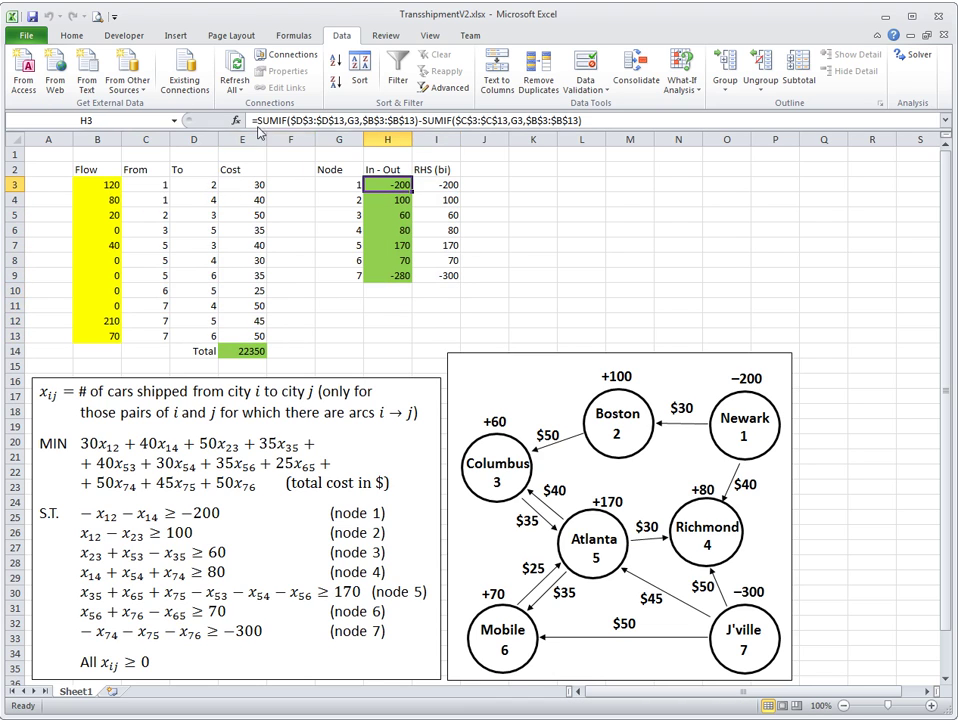
{"action": "key", "text": "F2"}
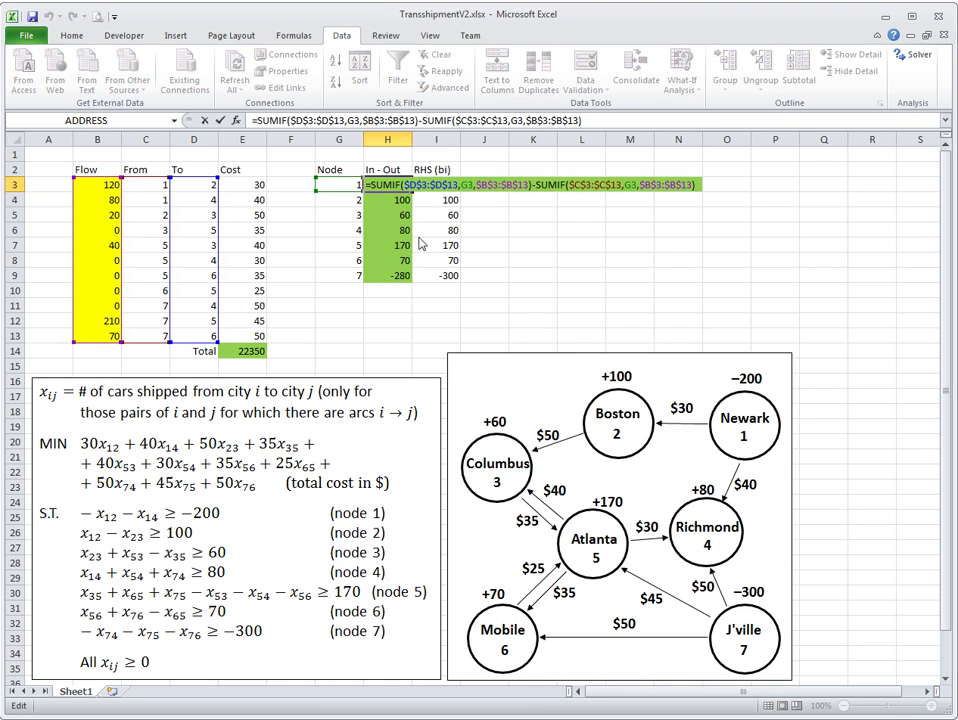
{"action": "key", "text": "Return"}
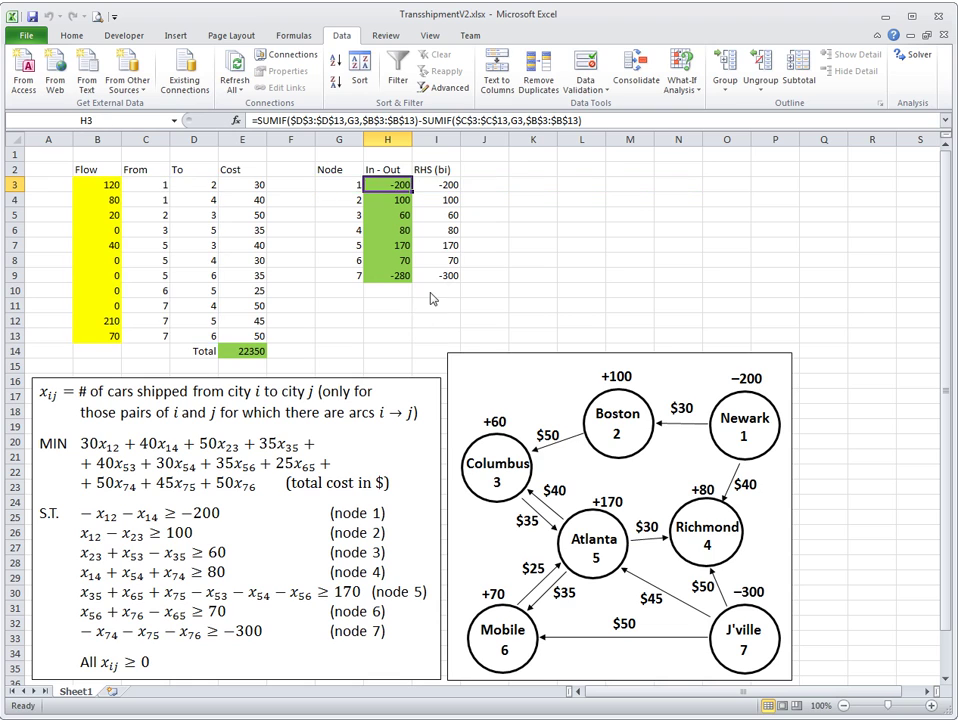
{"action": "left_click", "coordinate": [432, 311]}
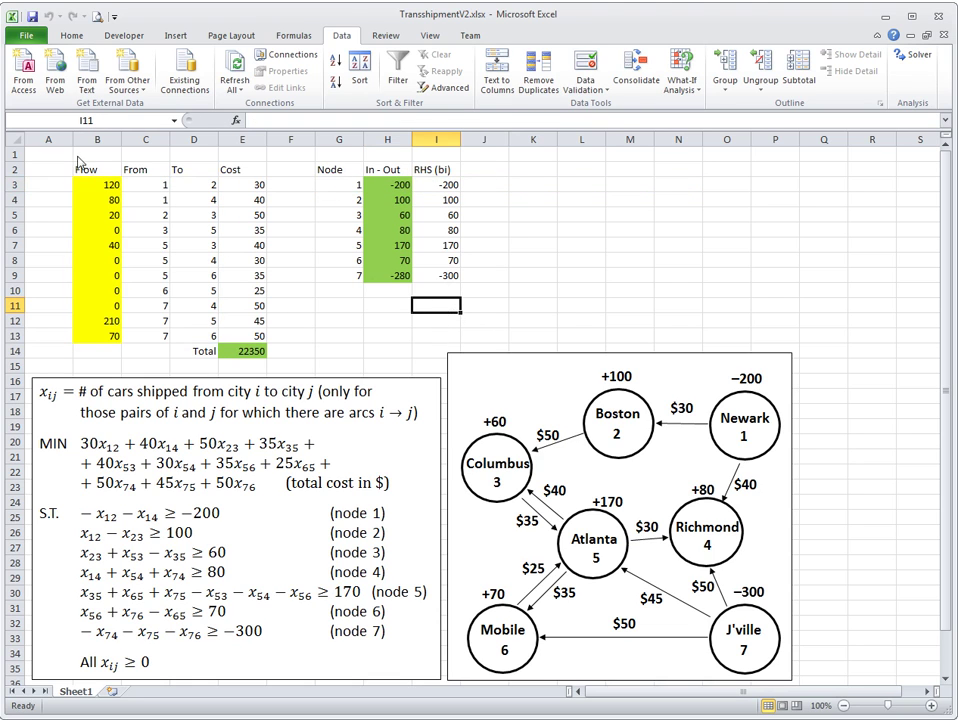
Center the row 2 headings B2:I2, from Flow through RHS (bi)
{"action": "left_click_drag", "start_coordinate": [90, 167], "coordinate": [440, 171]}
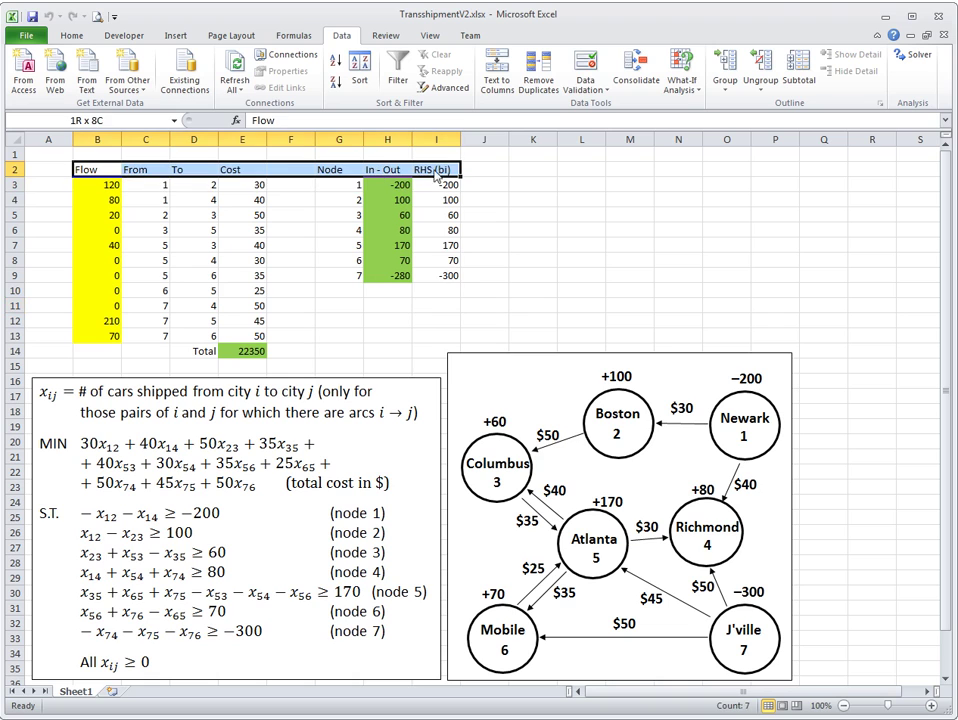
{"action": "left_click", "coordinate": [72, 36]}
{"action": "left_click", "coordinate": [255, 82]}
{"action": "left_click", "coordinate": [452, 308]}
{"action": "left_click_drag", "start_coordinate": [340, 307], "coordinate": [433, 313]}
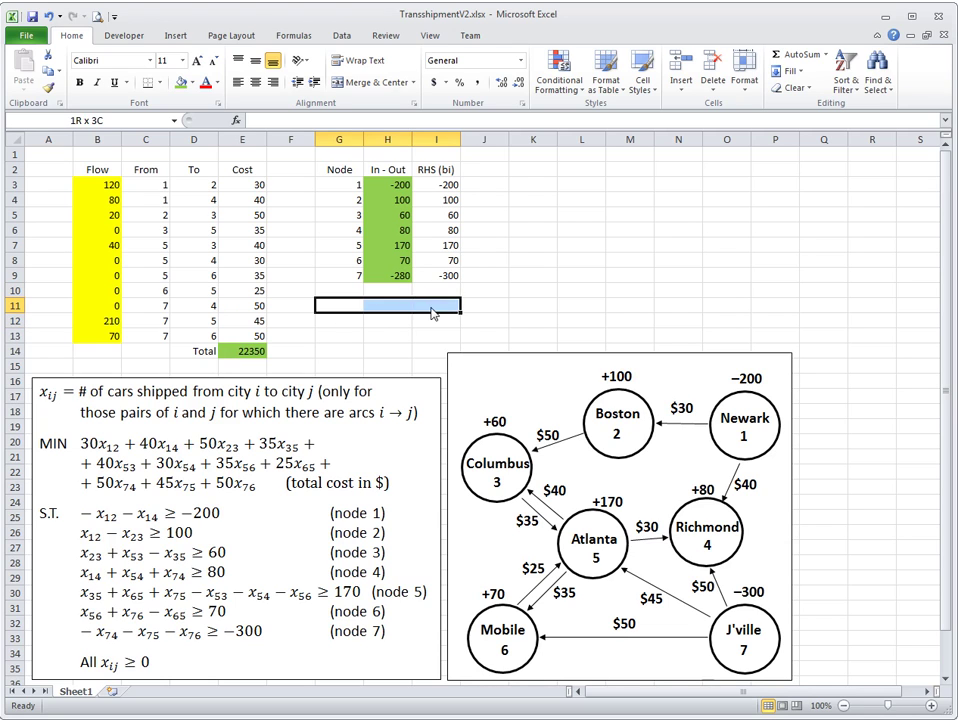
{"action": "left_click", "coordinate": [432, 313]}
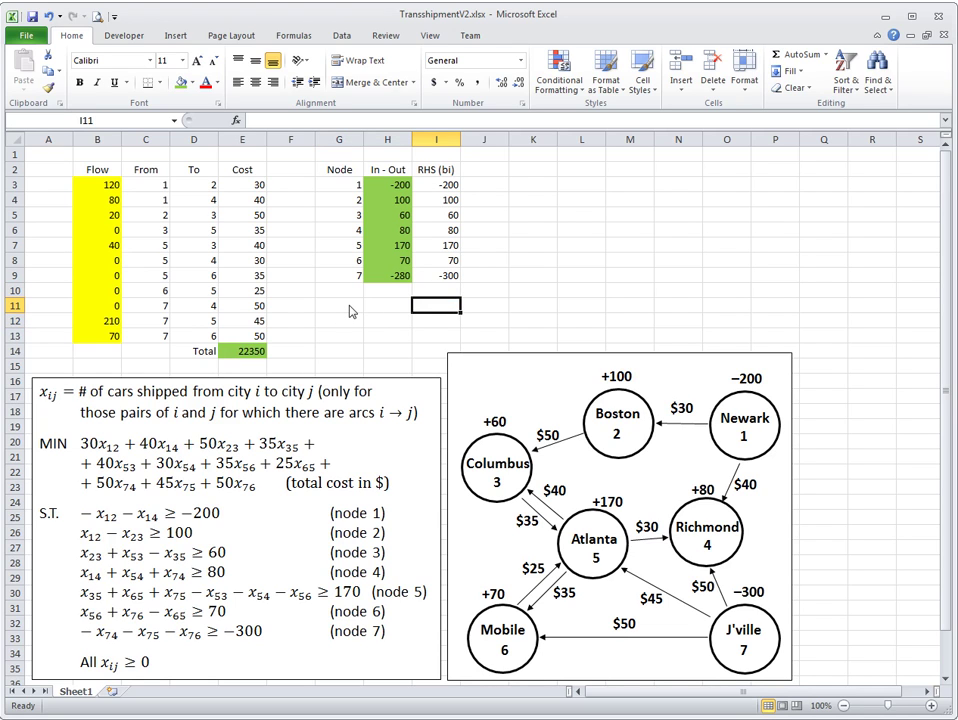